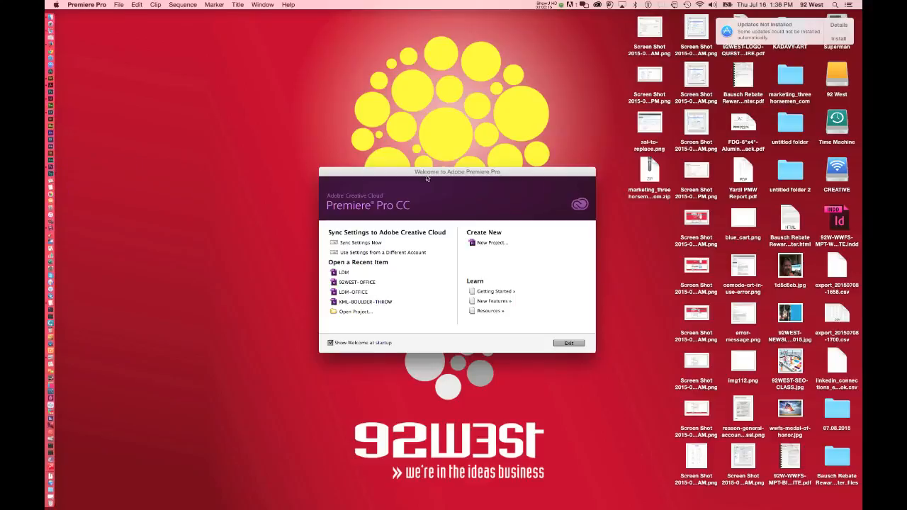
Start a new project and set its location to Video/Digital Marketing Tip Talk/Web Design and Development 7-8-15.
{"action": "left_click_drag", "start_coordinate": [426, 179], "coordinate": [421, 178]}
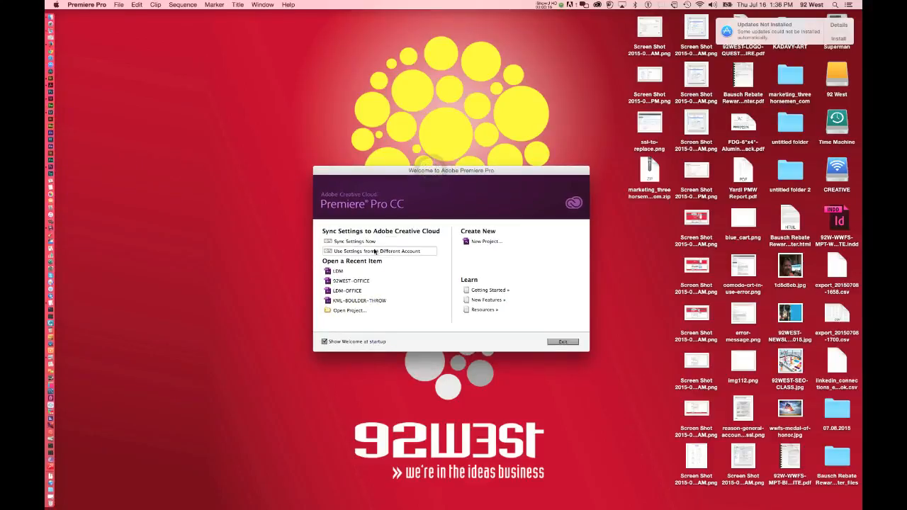
{"action": "left_click", "coordinate": [486, 242]}
{"action": "left_click", "coordinate": [547, 181]}
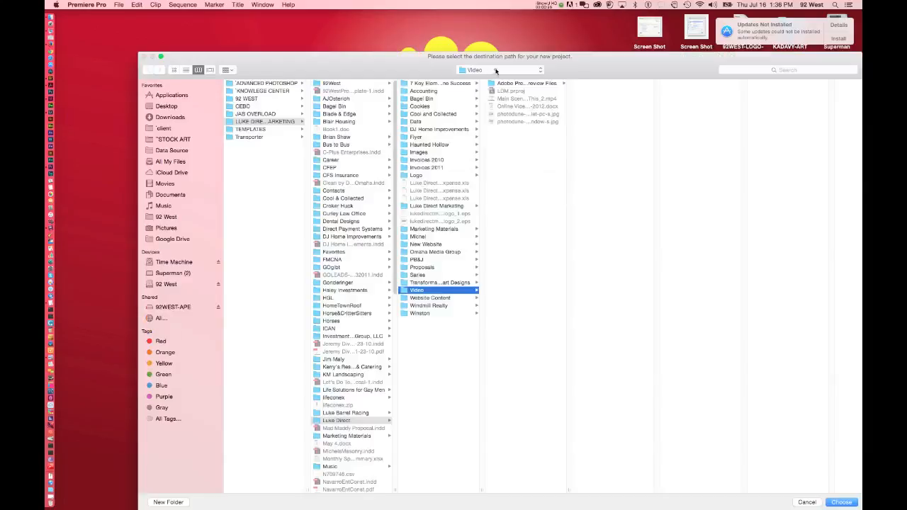
{"action": "left_click", "coordinate": [495, 71]}
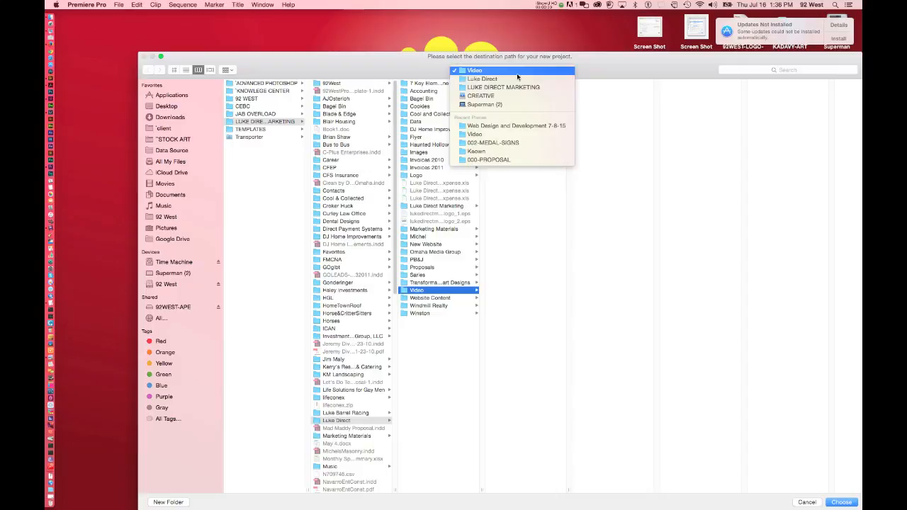
{"action": "left_click", "coordinate": [394, 259]}
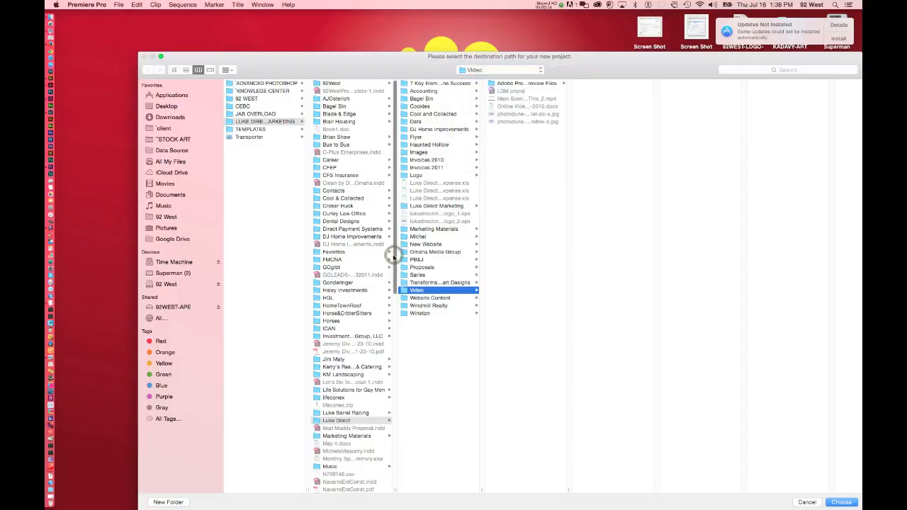
{"action": "scroll", "coordinate": [369, 445], "scroll_direction": "down", "scroll_amount": 10}
{"action": "scroll", "coordinate": [368, 445], "scroll_direction": "down", "scroll_amount": 2}
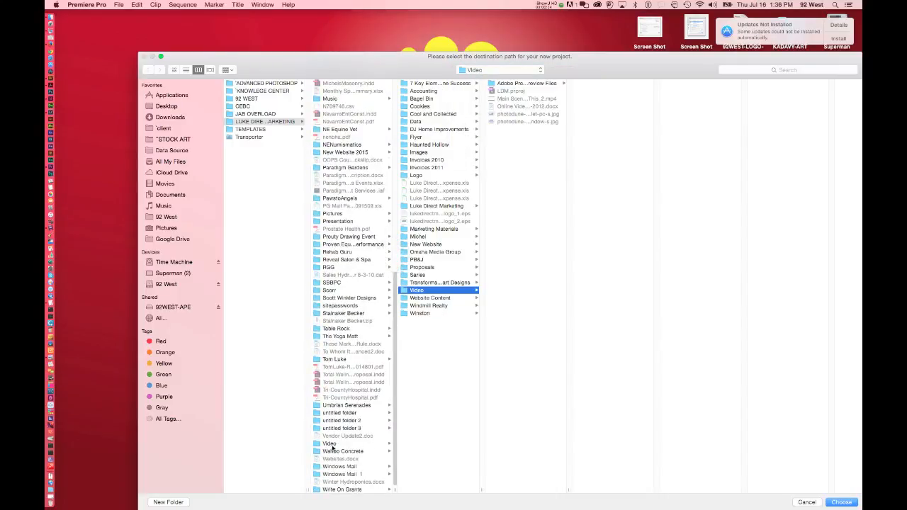
{"action": "left_click", "coordinate": [329, 444]}
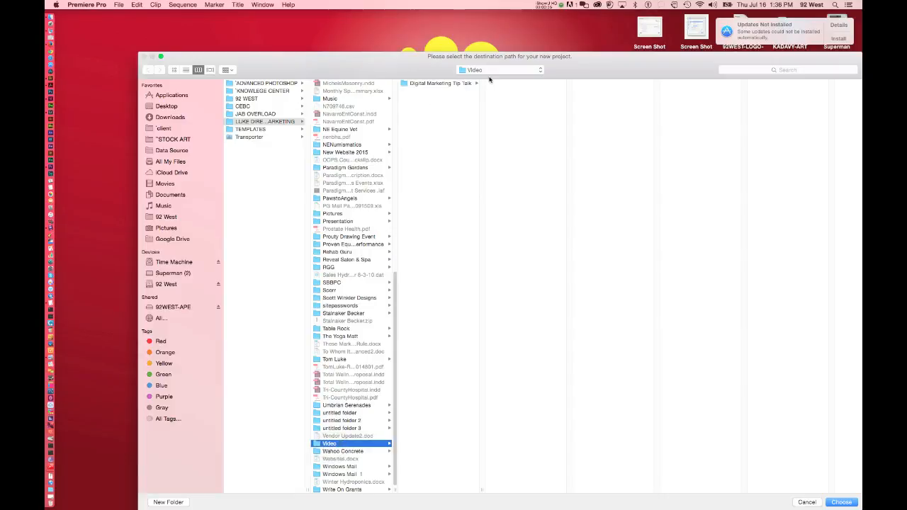
{"action": "left_click", "coordinate": [451, 83]}
{"action": "left_click", "coordinate": [513, 85]}
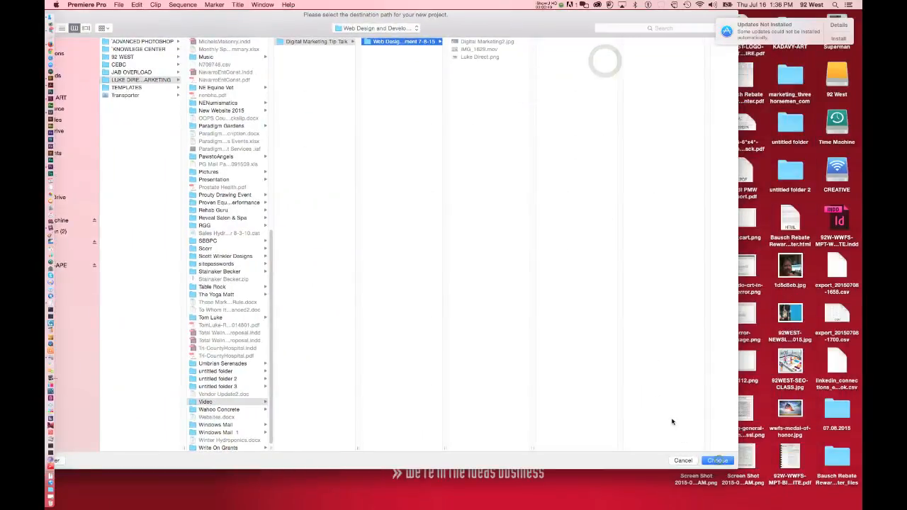
{"action": "left_click", "coordinate": [717, 460]}
Name the new project Talk Tips and create it.
{"action": "key", "text": "shift+Tab"}
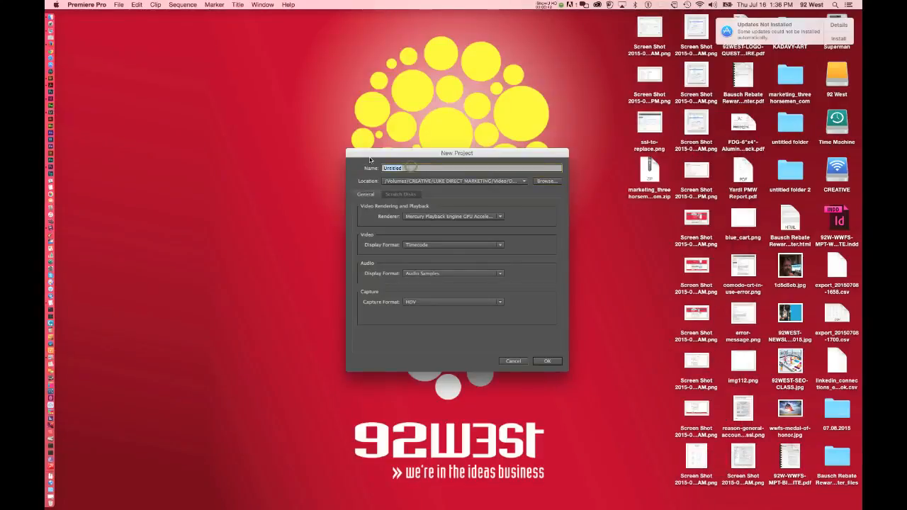
{"action": "type", "text": "Talk Tips"}
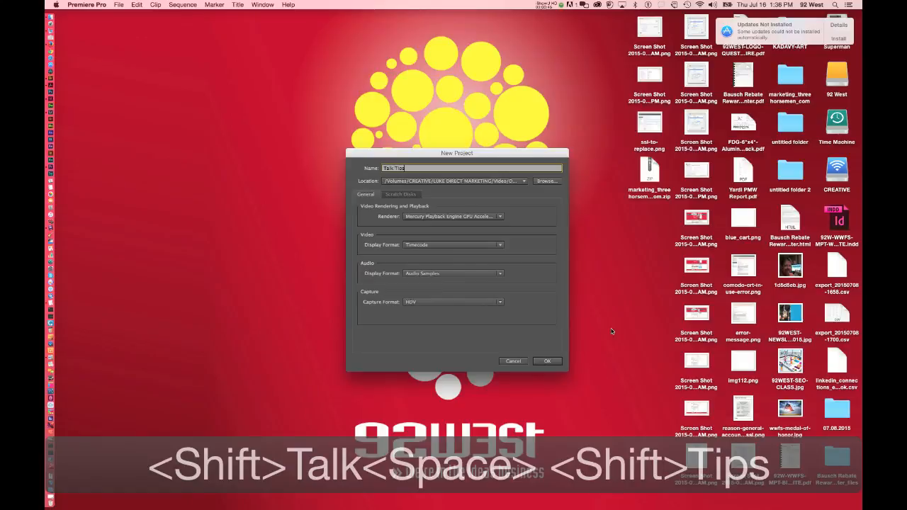
{"action": "left_click", "coordinate": [547, 361]}
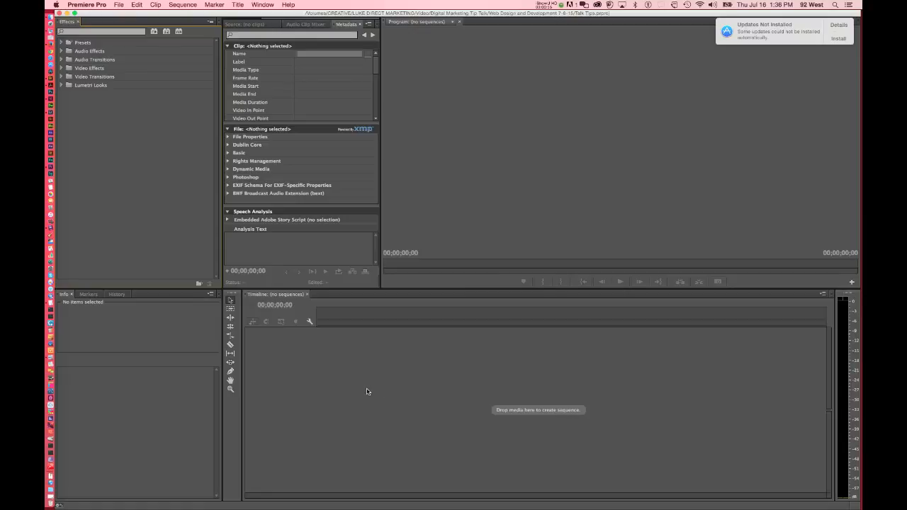
Start a new sequence and set its editing mode to Custom.
{"action": "left_click", "coordinate": [435, 93]}
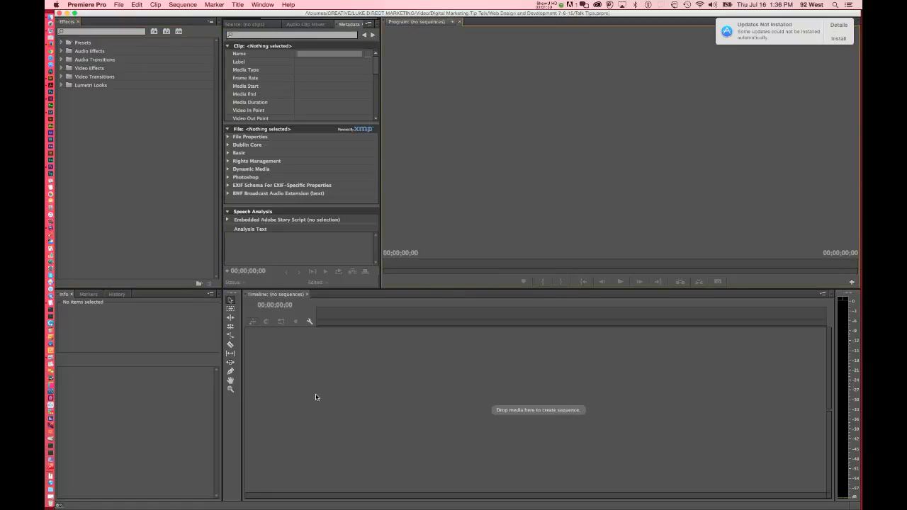
{"action": "left_click", "coordinate": [119, 5]}
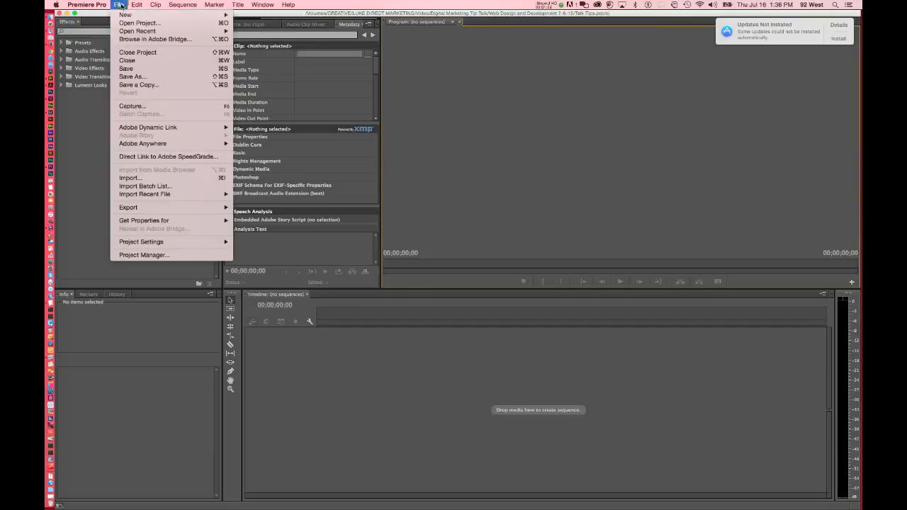
{"action": "mouse_move", "coordinate": [127, 15]}
{"action": "left_click", "coordinate": [259, 26]}
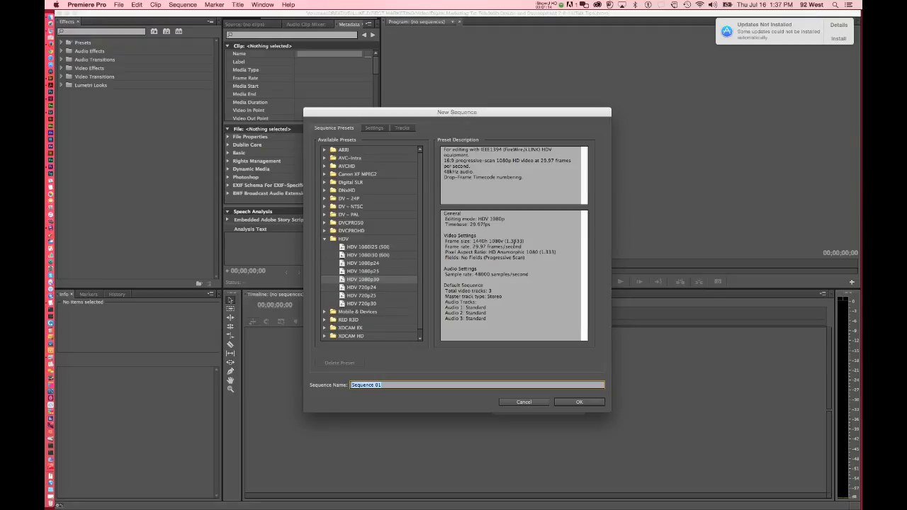
{"action": "left_click_drag", "start_coordinate": [533, 256], "coordinate": [471, 241]}
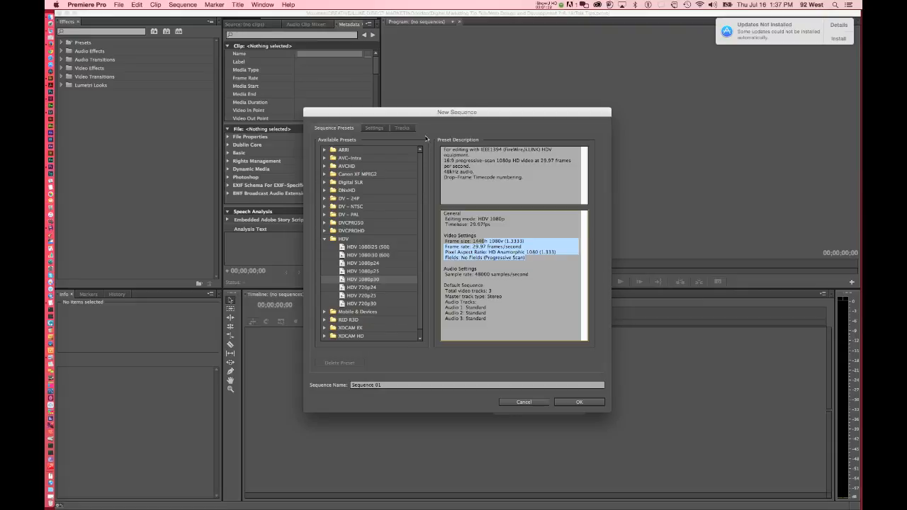
{"action": "left_click", "coordinate": [374, 129]}
{"action": "left_click", "coordinate": [411, 142]}
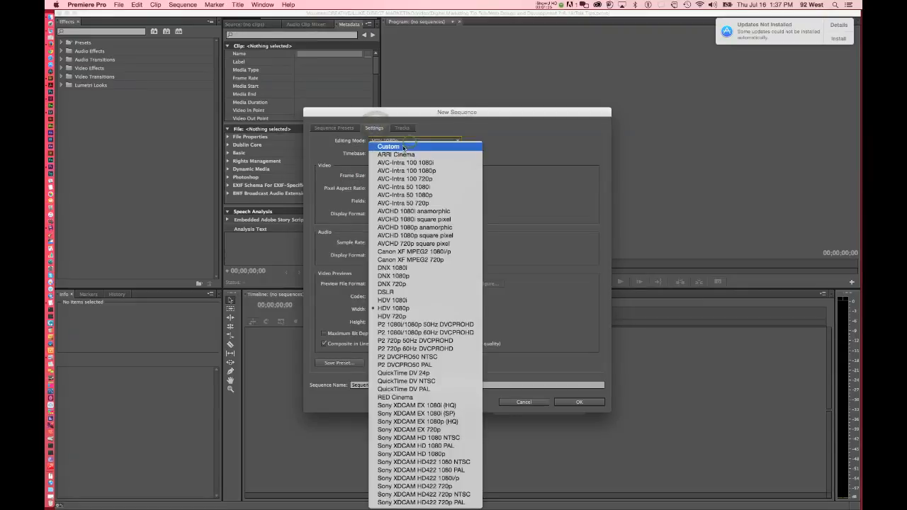
{"action": "left_click", "coordinate": [404, 147]}
Set the sequence's horizontal frame size to 1920 and its pixel aspect ratio to Square Pixels (1.0).
{"action": "left_click", "coordinate": [381, 175]}
{"action": "left_click_drag", "start_coordinate": [383, 175], "coordinate": [362, 175]}
{"action": "type", "text": "1920"}
{"action": "key", "text": "Tab"}
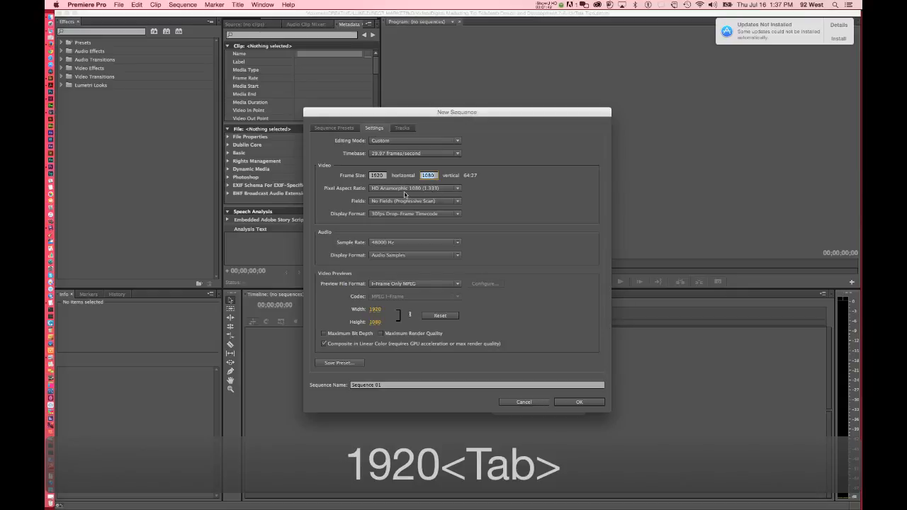
{"action": "left_click", "coordinate": [388, 188]}
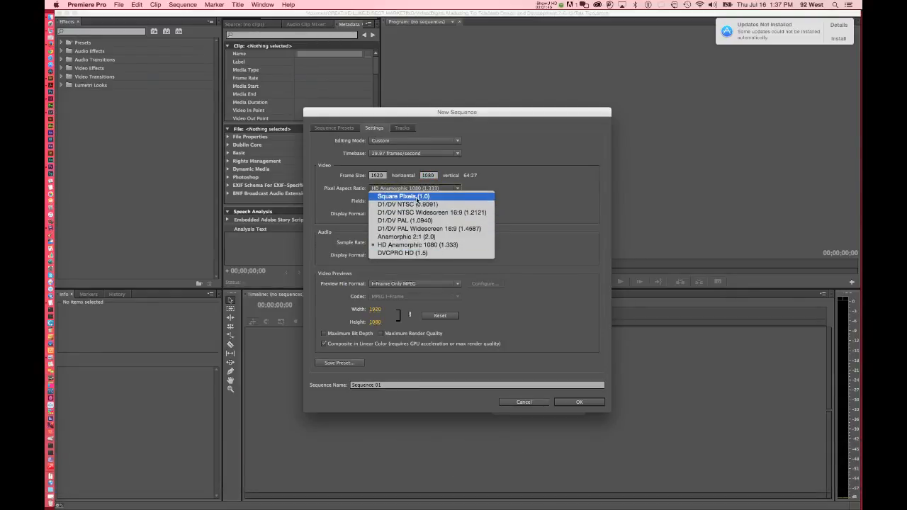
{"action": "left_click", "coordinate": [417, 196]}
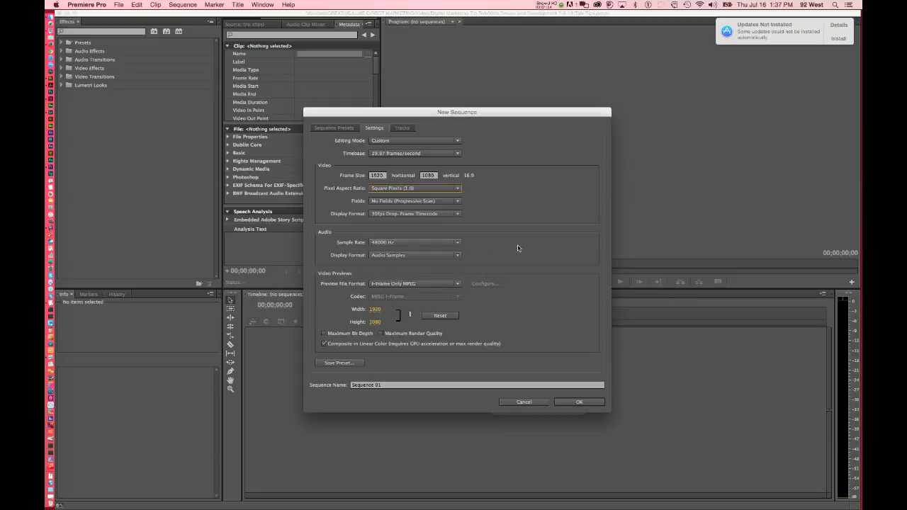
Name the sequence LDM-Tips-072015 and create it.
{"action": "left_click", "coordinate": [394, 387]}
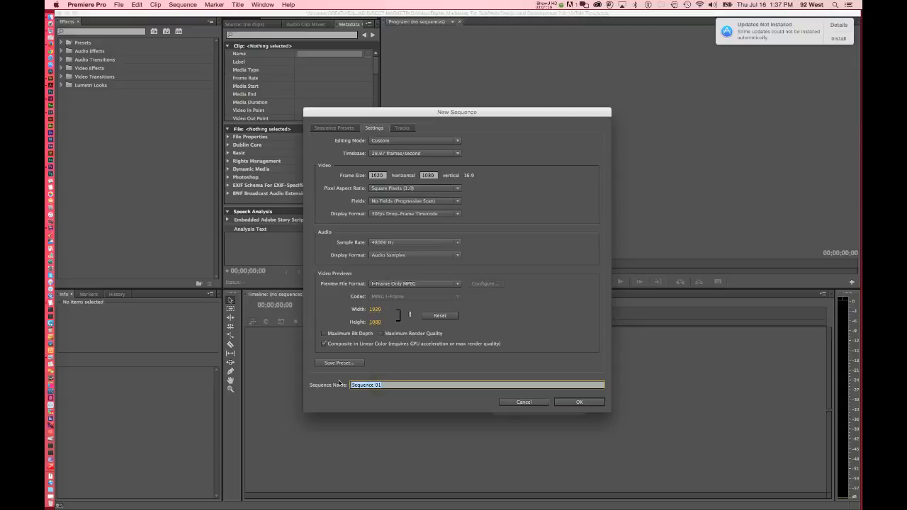
{"action": "key", "text": "shift"}
{"action": "type", "text": "LDM-"}
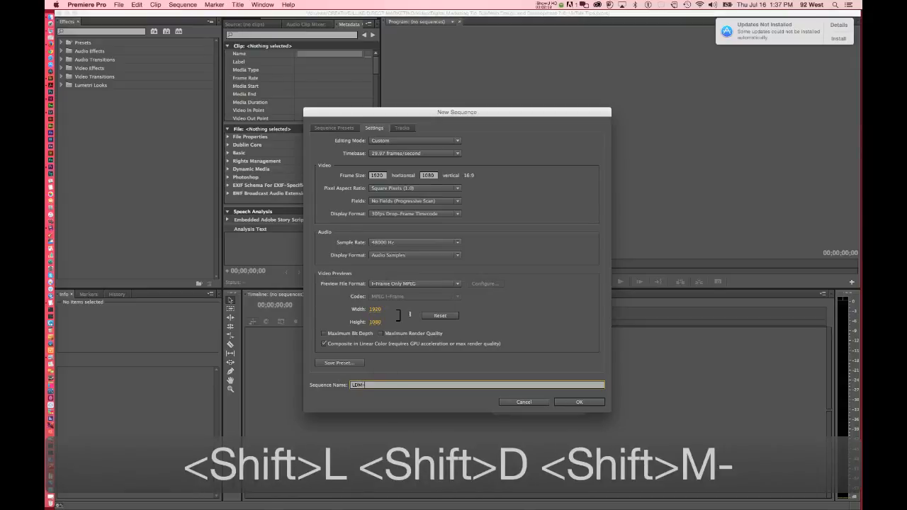
{"action": "type", "text": "Tips-1"}
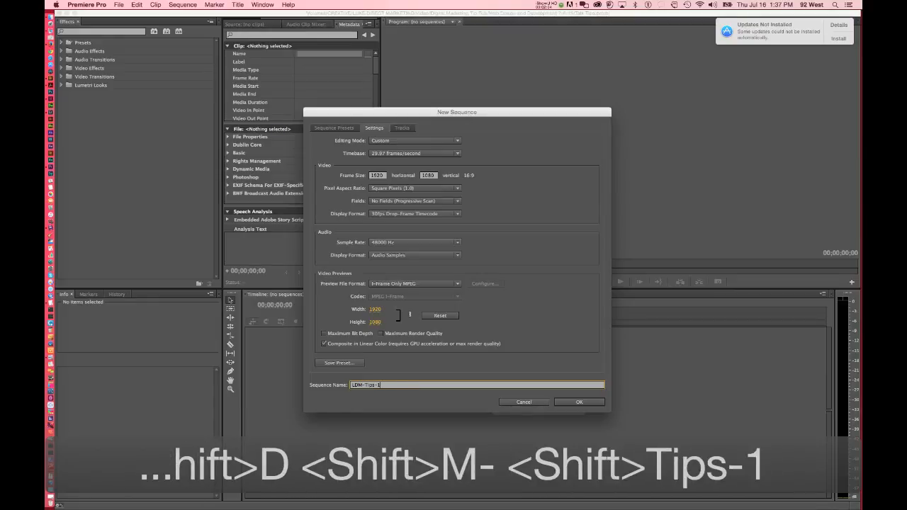
{"action": "key", "text": "BackSpace"}
{"action": "type", "text": "07"}
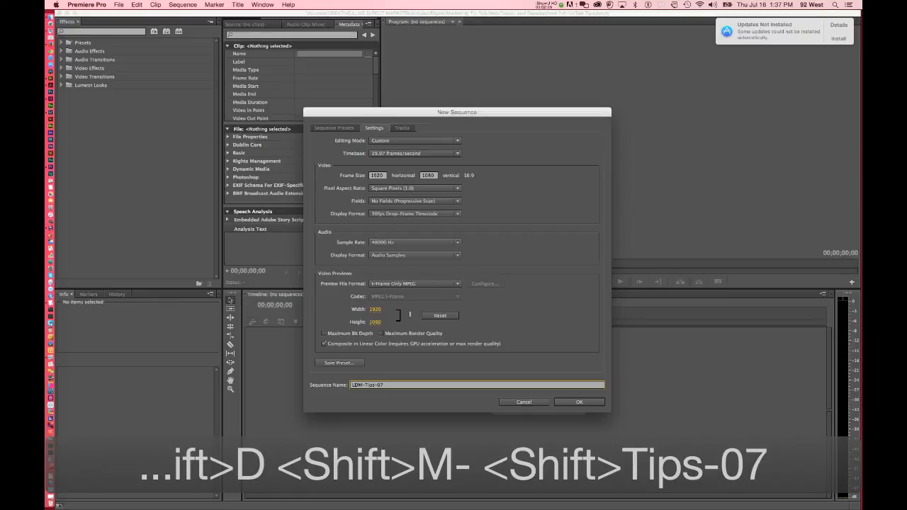
{"action": "type", "text": "2015"}
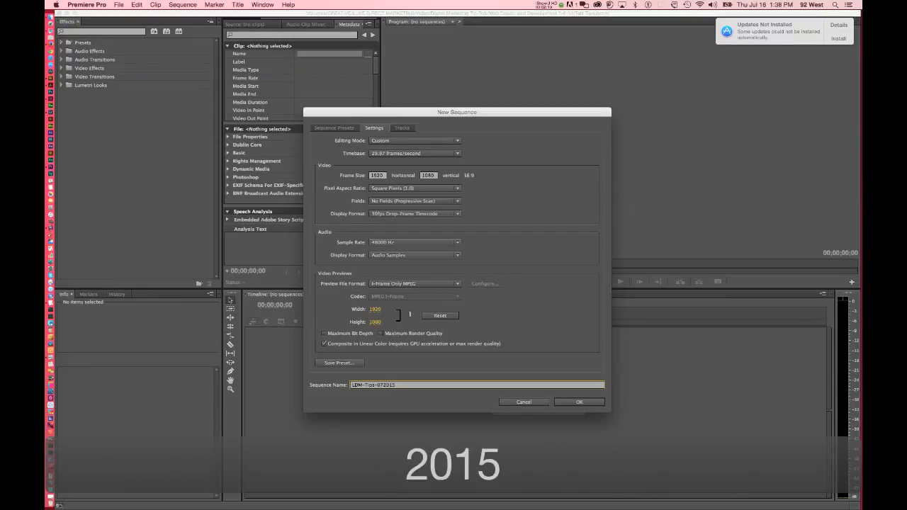
{"action": "left_click", "coordinate": [579, 402]}
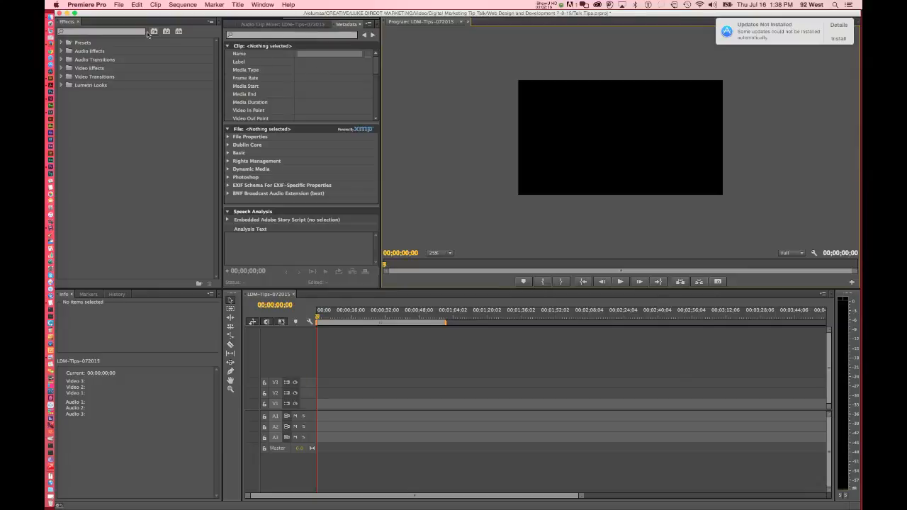
Import Digital Marketing2.jpg, IMG_1629.mov and Luke Direct.png from the project folder.
{"action": "left_click", "coordinate": [119, 5]}
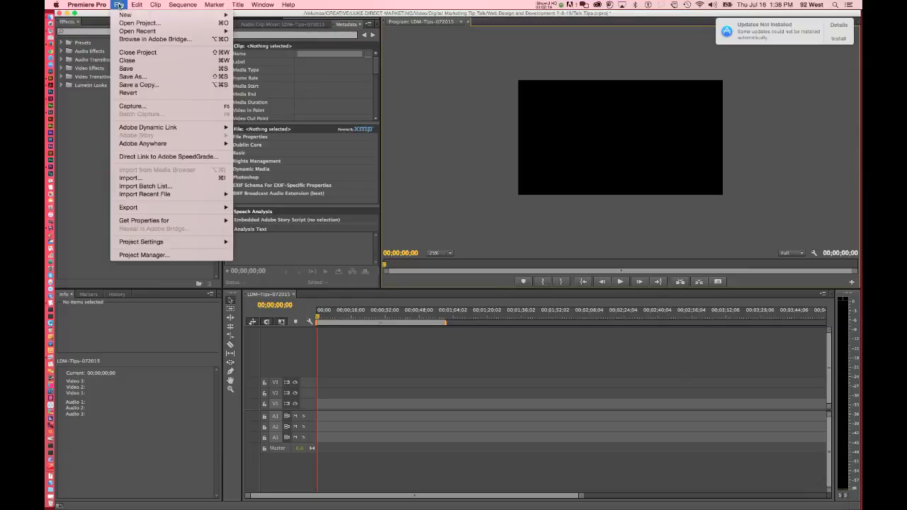
{"action": "left_click", "coordinate": [130, 178]}
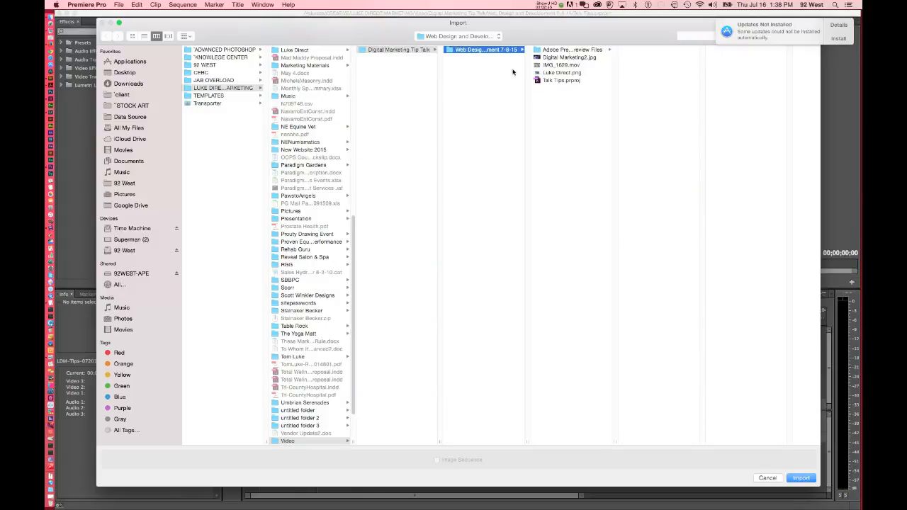
{"action": "left_click", "coordinate": [570, 57]}
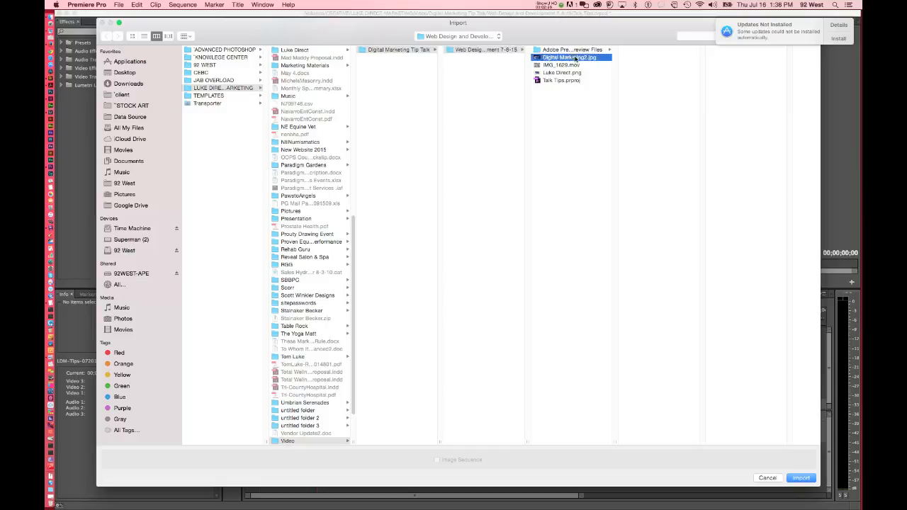
{"action": "key", "text": "Down"}
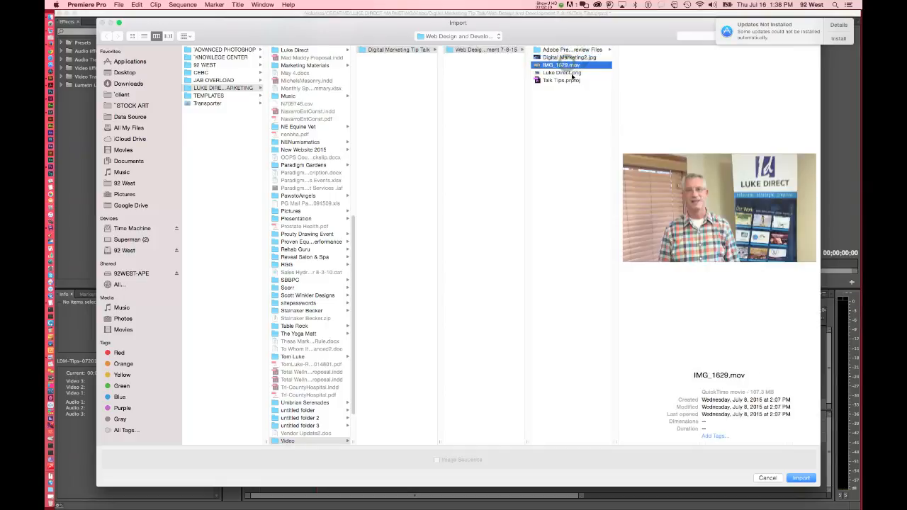
{"action": "key", "text": "Down"}
{"action": "key", "text": "shift"}
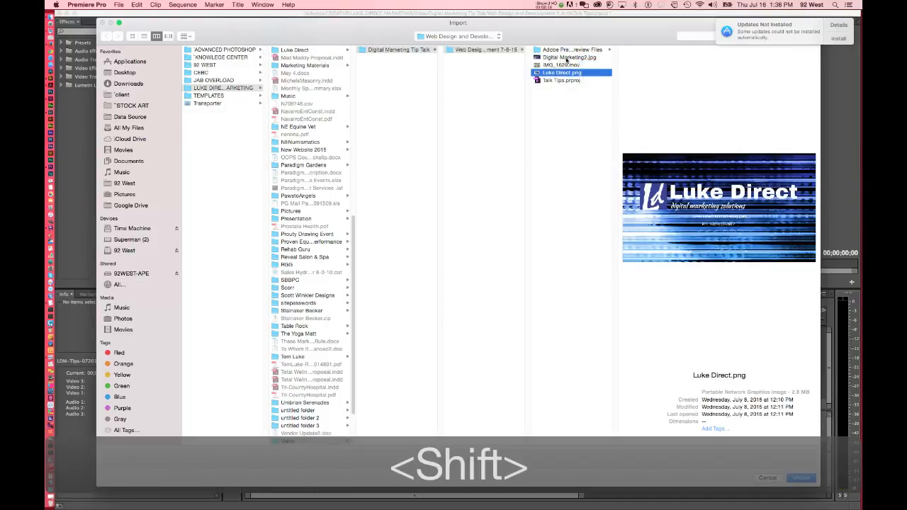
{"action": "left_click", "coordinate": [569, 57], "text": "shift"}
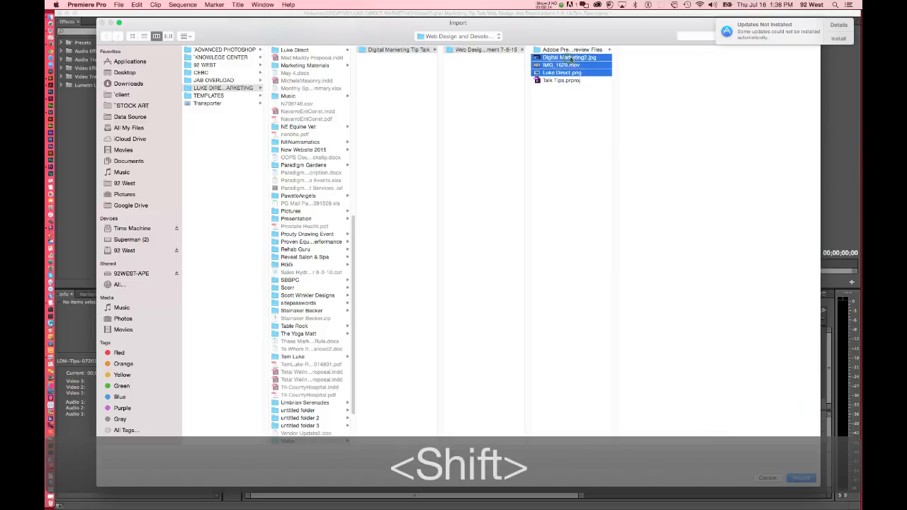
{"action": "left_click", "coordinate": [804, 483]}
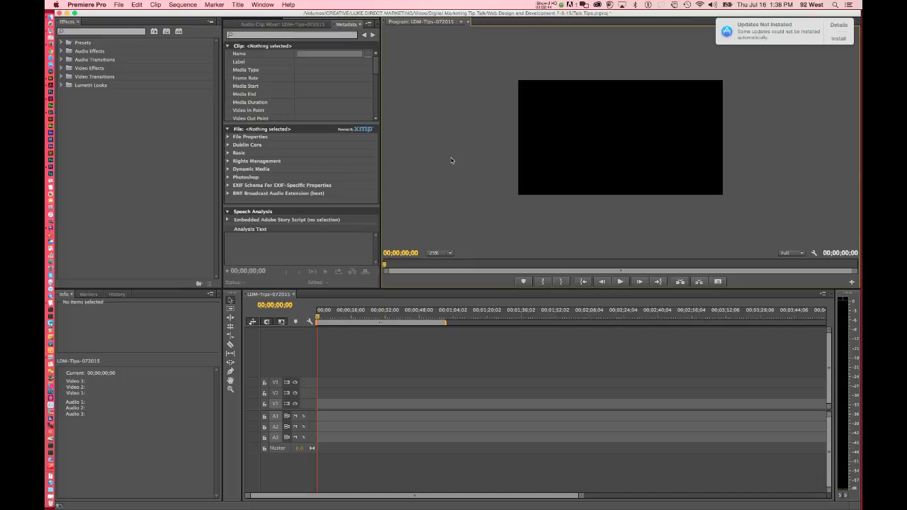
{"action": "left_click", "coordinate": [283, 24]}
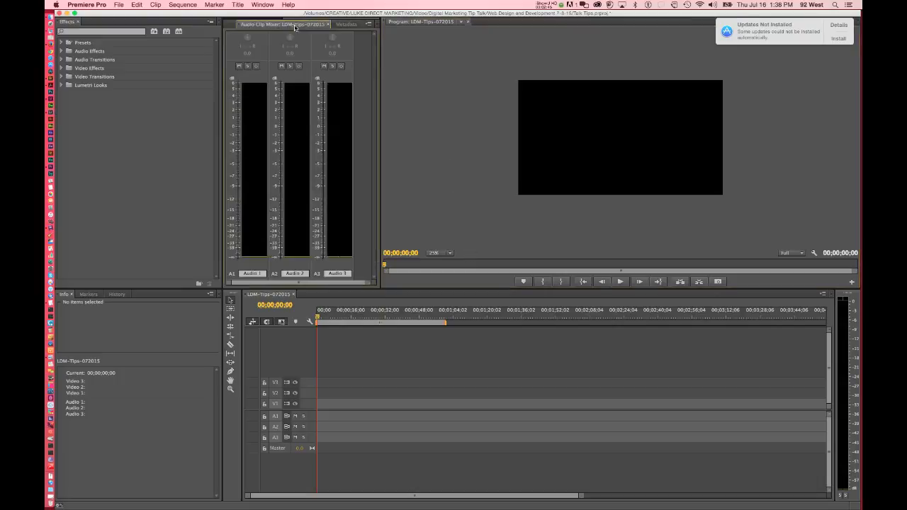
{"action": "left_click", "coordinate": [347, 25]}
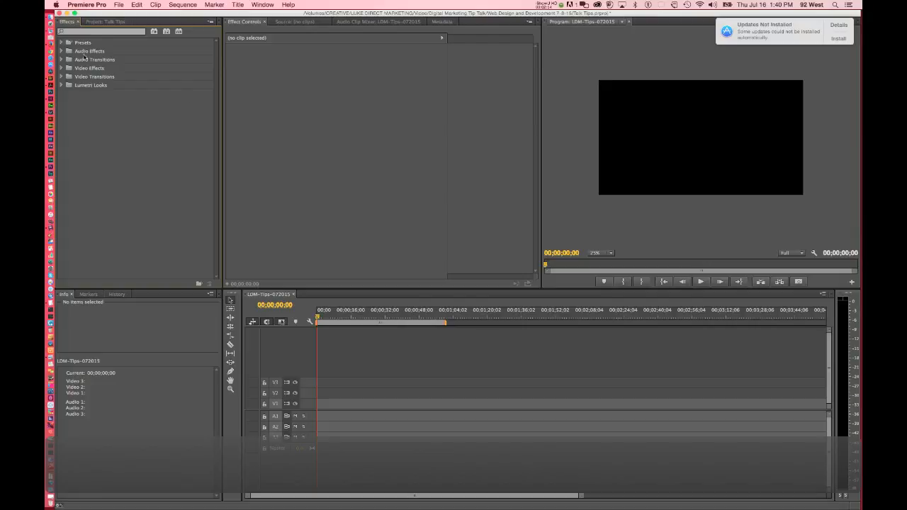
Place Digital Marketing2.jpg from the project media at the very start of video track V3.
{"action": "left_click", "coordinate": [104, 22]}
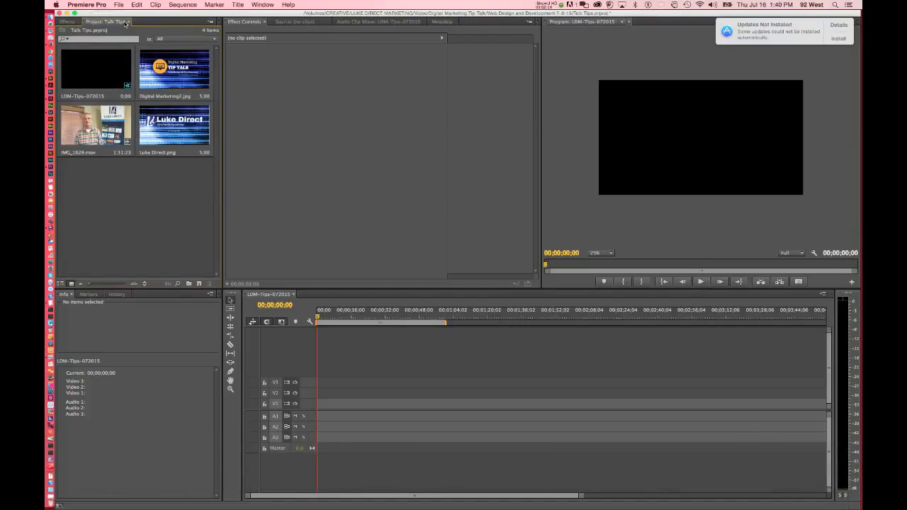
{"action": "left_click", "coordinate": [188, 82]}
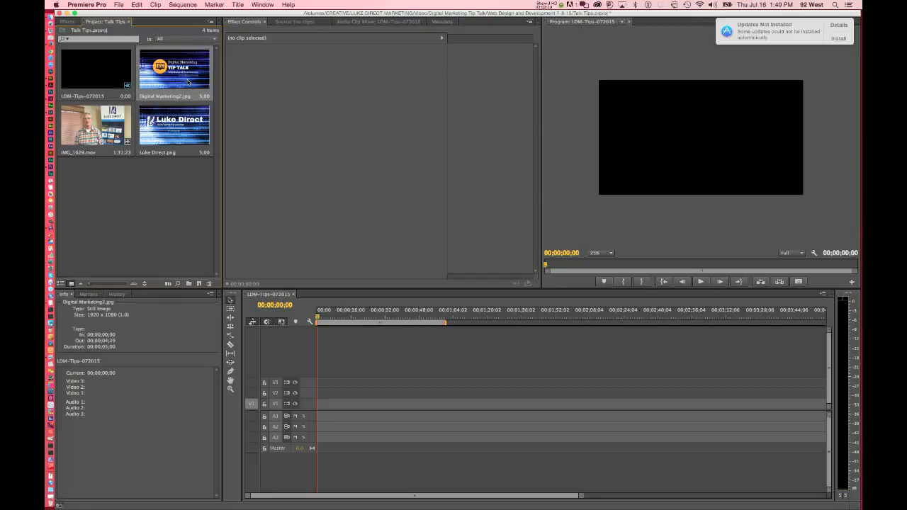
{"action": "left_click", "coordinate": [103, 127]}
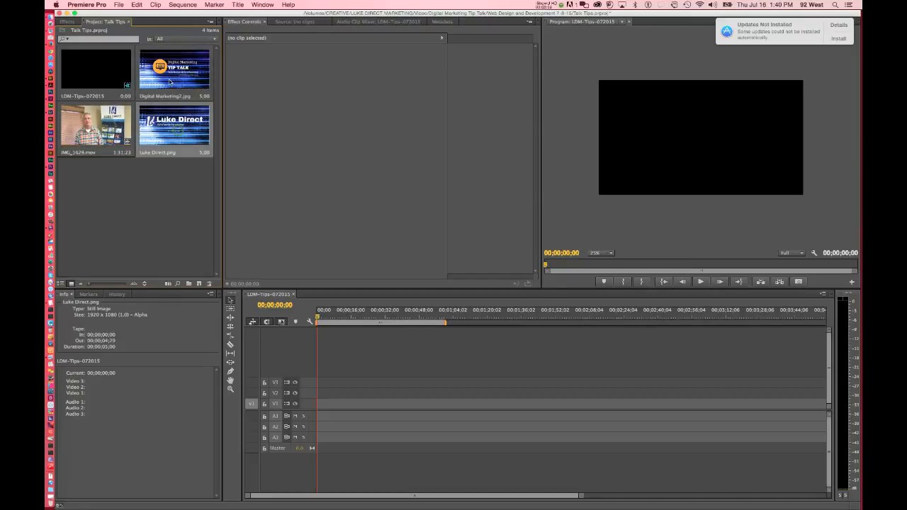
{"action": "left_click_drag", "start_coordinate": [170, 71], "coordinate": [318, 389]}
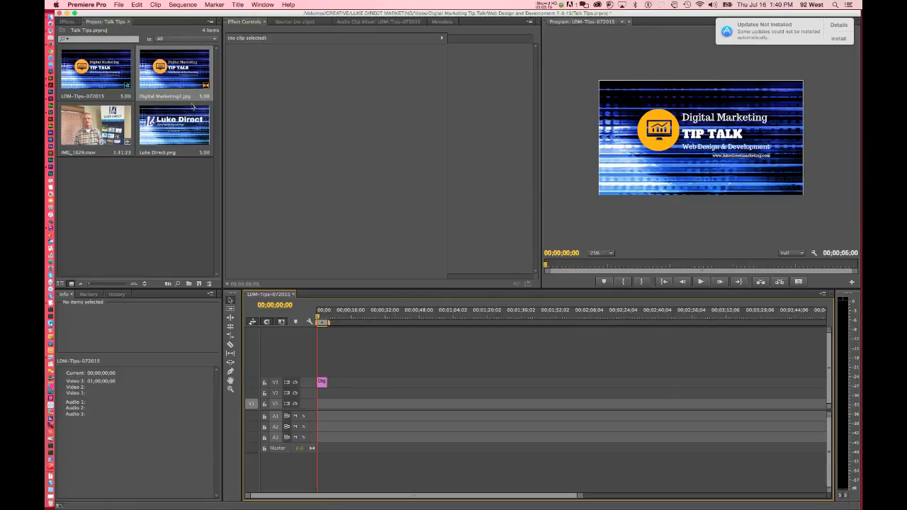
Add IMG_1629.mov to track V3 directly after the Digital Marketing2.jpg title clip.
{"action": "mouse_move", "coordinate": [319, 317]}
{"action": "left_mouse_down"}
{"action": "mouse_move", "coordinate": [328, 321]}
{"action": "mouse_move", "coordinate": [317, 319]}
{"action": "left_mouse_up"}
{"action": "left_click", "coordinate": [109, 130]}
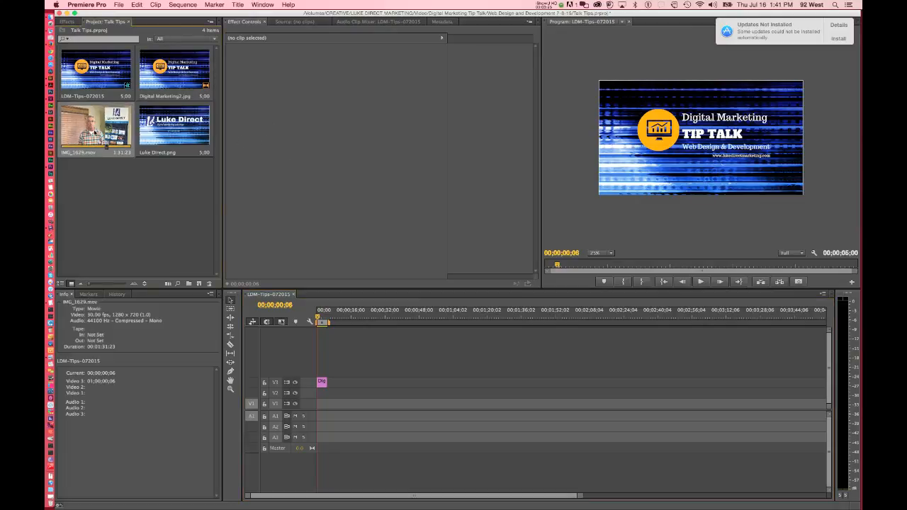
{"action": "left_click_drag", "start_coordinate": [85, 119], "coordinate": [335, 384]}
{"action": "left_click_drag", "start_coordinate": [314, 389], "coordinate": [319, 393]}
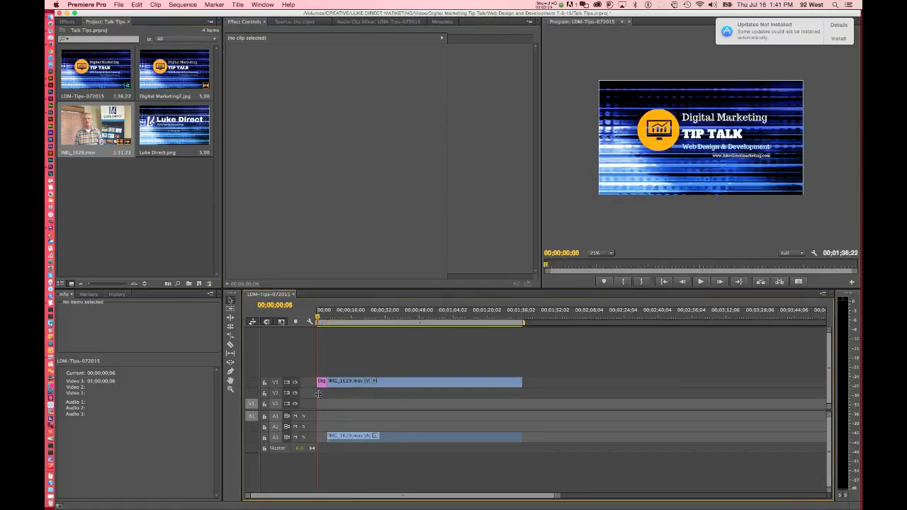
Scale the IMG_1629.mov picture up in the program preview until it fills the whole frame.
{"action": "left_click_drag", "start_coordinate": [317, 318], "coordinate": [334, 318]}
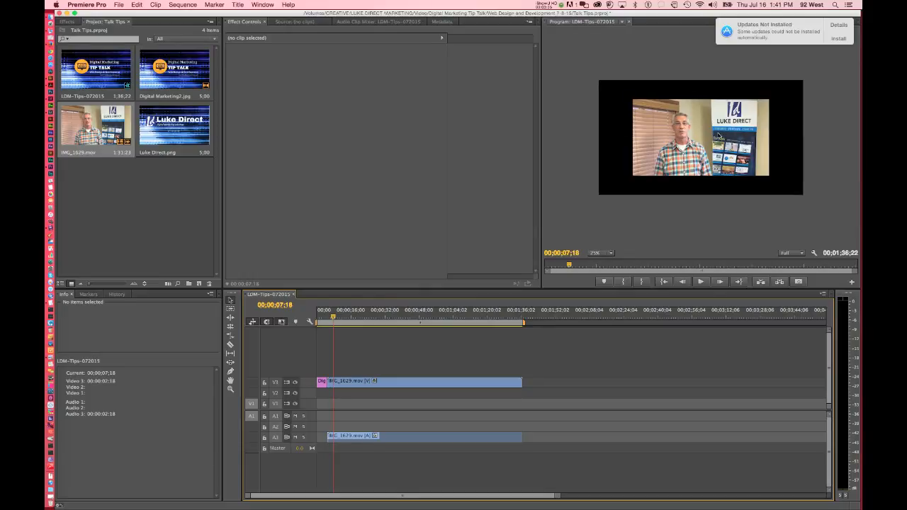
{"action": "left_click", "coordinate": [719, 136]}
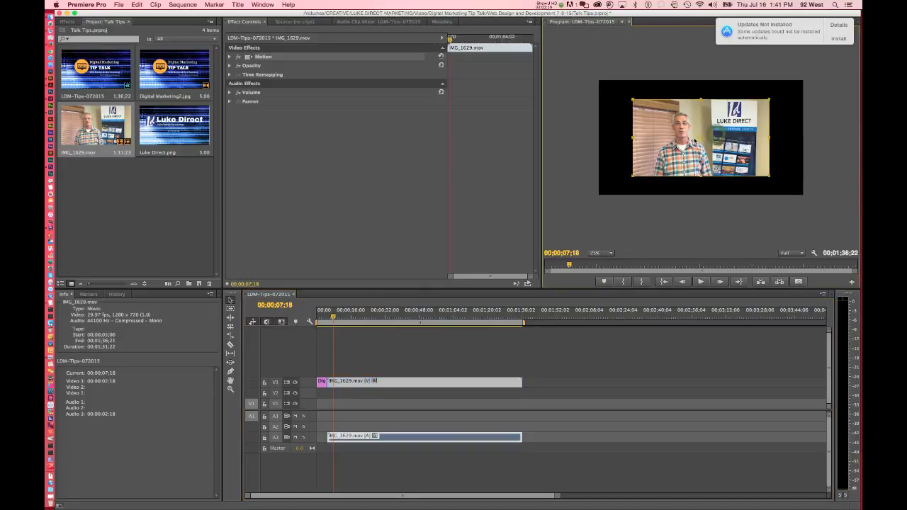
{"action": "left_click_drag", "start_coordinate": [632, 176], "coordinate": [594, 196]}
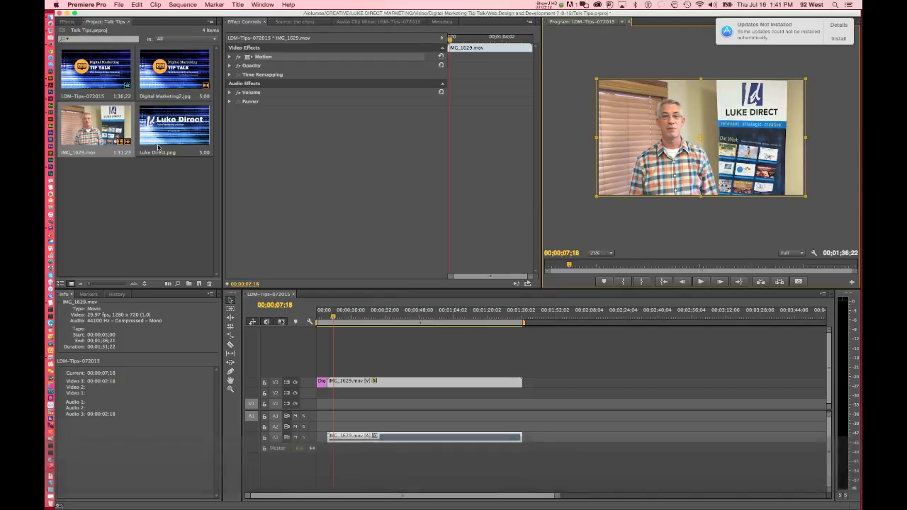
Preview the video through to its end and append Luke Direct.png directly after it on track V3.
{"action": "key", "text": "space"}
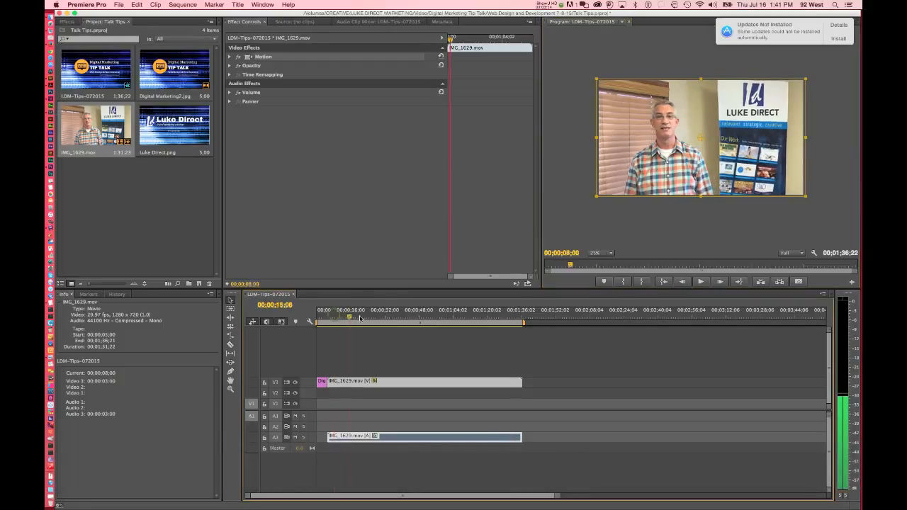
{"action": "left_click_drag", "start_coordinate": [416, 320], "coordinate": [517, 318]}
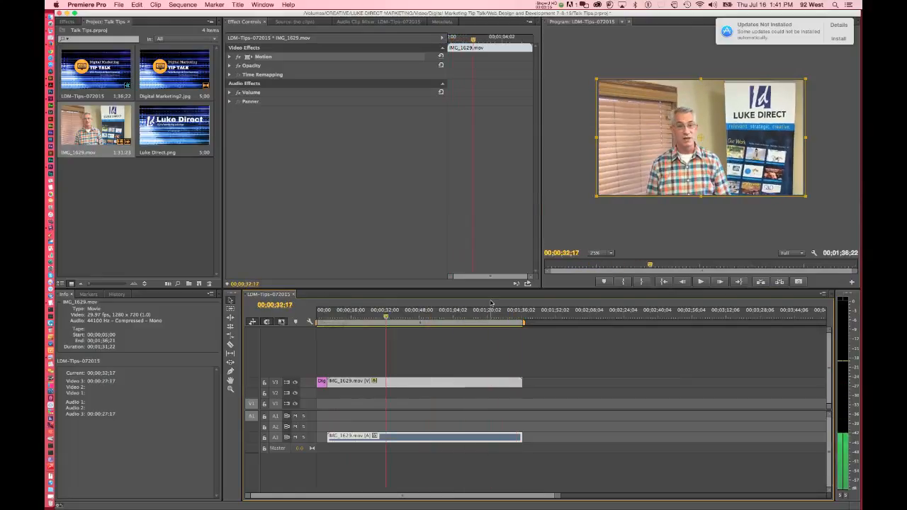
{"action": "left_click_drag", "start_coordinate": [174, 129], "coordinate": [528, 383]}
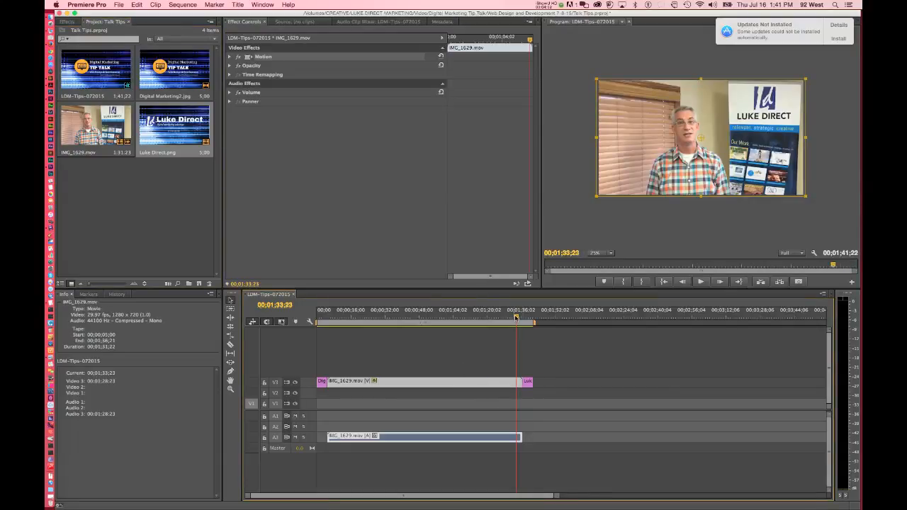
Enlarge the Luke Direct.png closing image slightly beyond the frame edges, keeping its proportions.
{"action": "left_click_drag", "start_coordinate": [522, 320], "coordinate": [530, 321]}
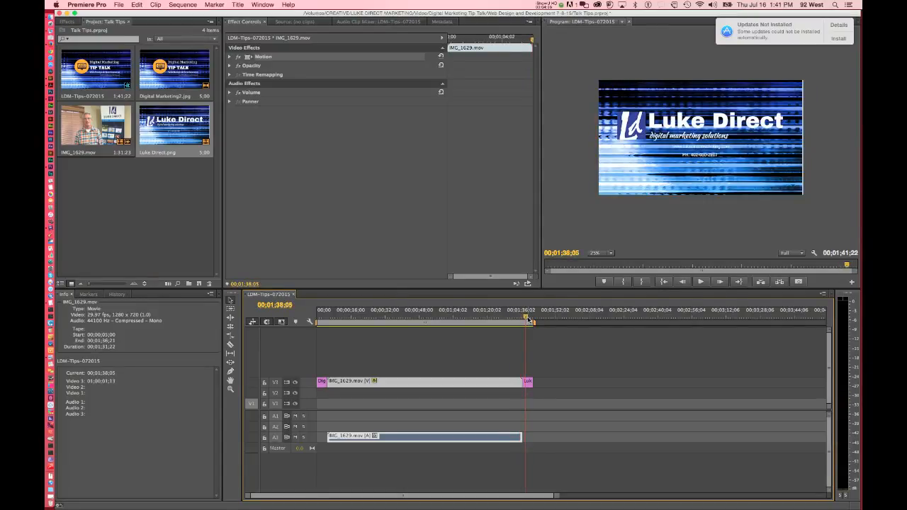
{"action": "left_click", "coordinate": [769, 157]}
{"action": "left_click", "coordinate": [745, 170]}
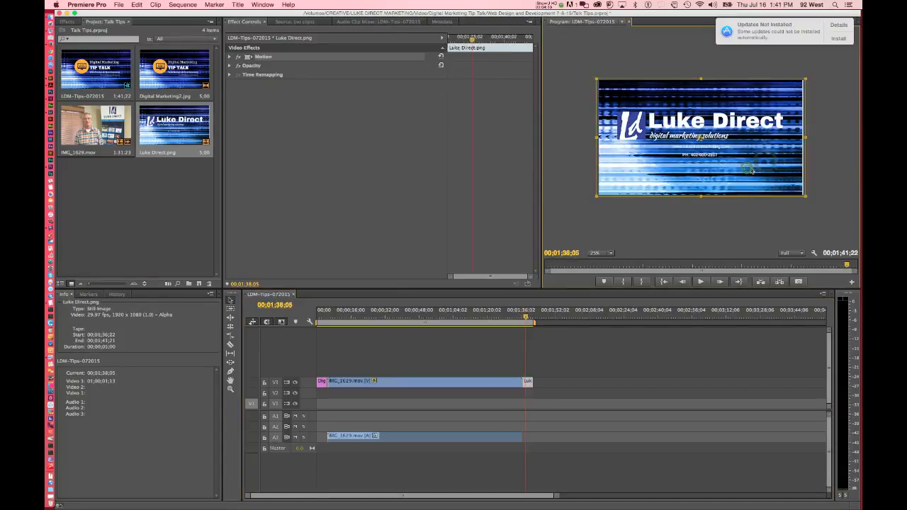
{"action": "key", "text": "shift"}
{"action": "left_click_drag", "start_coordinate": [803, 196], "coordinate": [810, 195]}
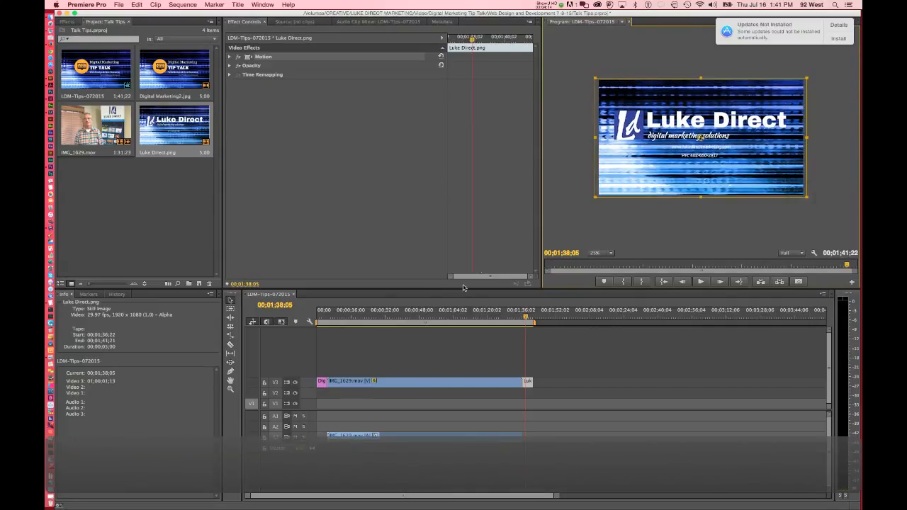
Enlarge the Digital Marketing2.jpg title image slightly so that it extends just past the frame edges.
{"action": "left_click", "coordinate": [323, 305]}
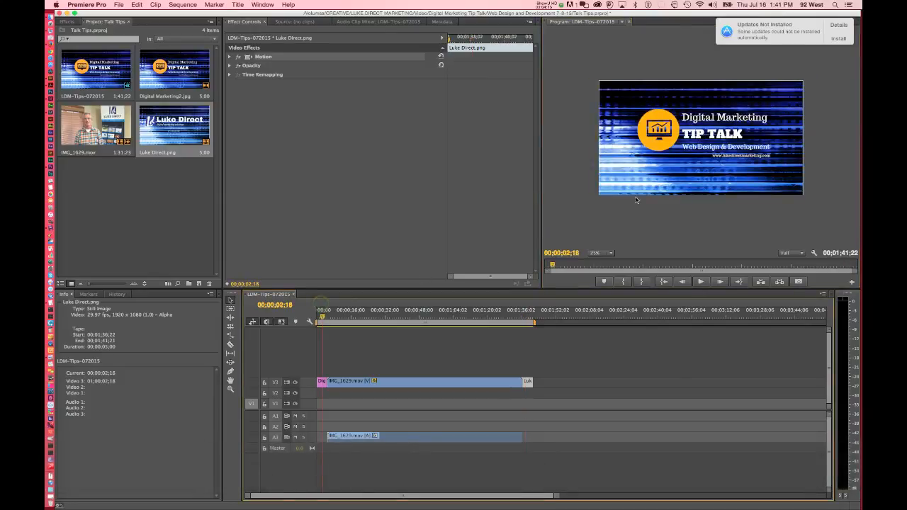
{"action": "left_click", "coordinate": [776, 158]}
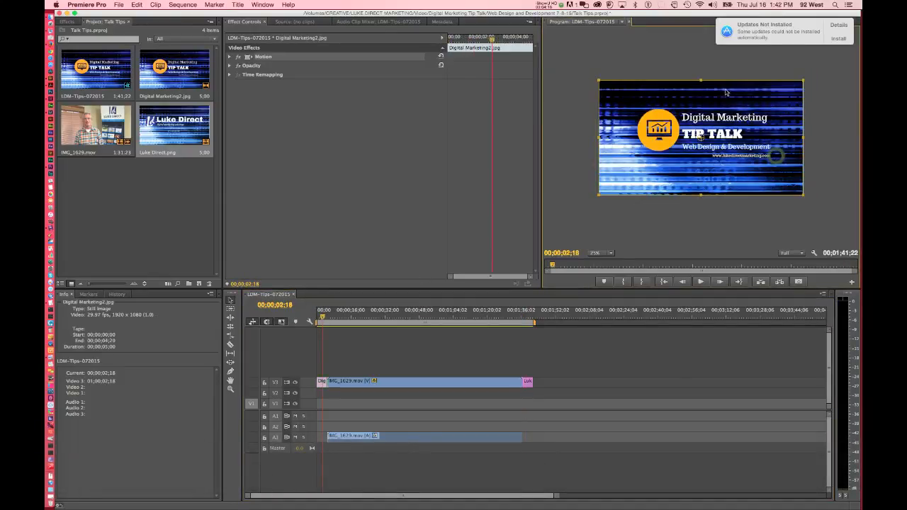
{"action": "key", "text": "shift"}
{"action": "left_click_drag", "start_coordinate": [600, 81], "coordinate": [596, 78]}
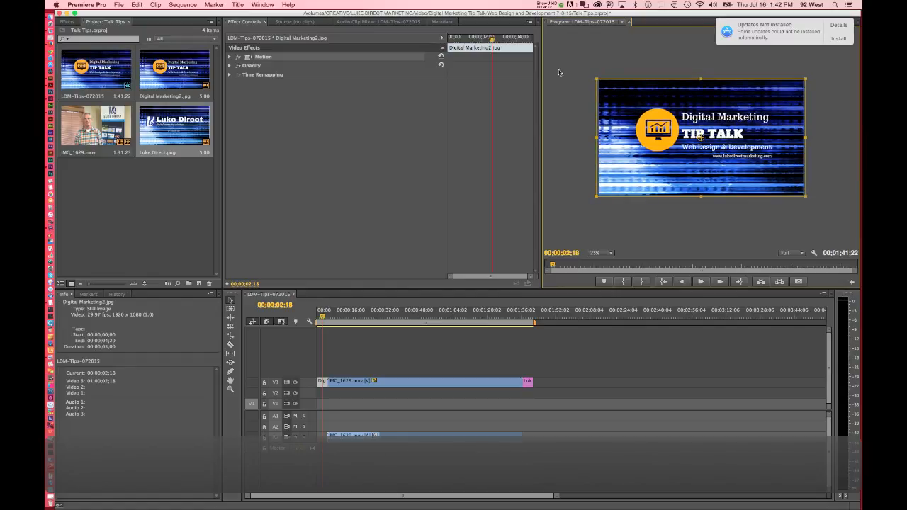
{"action": "left_click", "coordinate": [591, 58]}
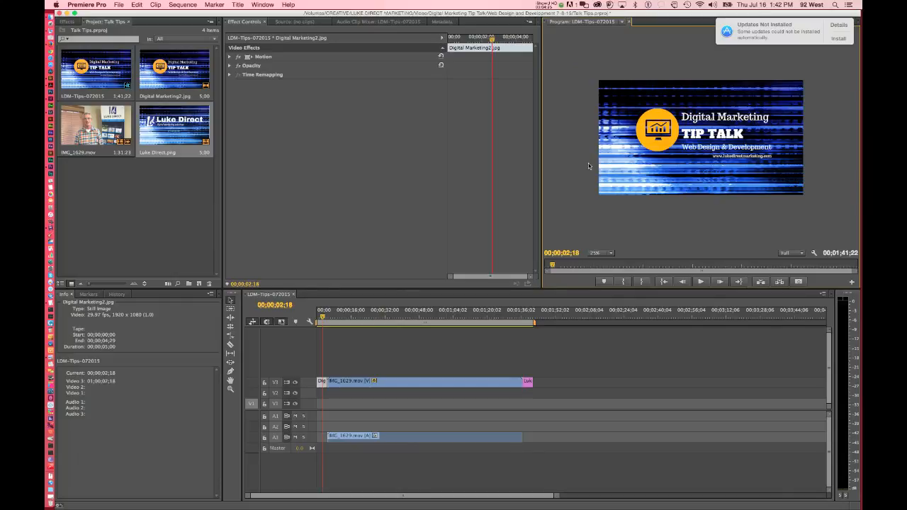
Try to nudge the Digital Marketing2.jpg title image to the left within the frame.
{"action": "left_click", "coordinate": [664, 149]}
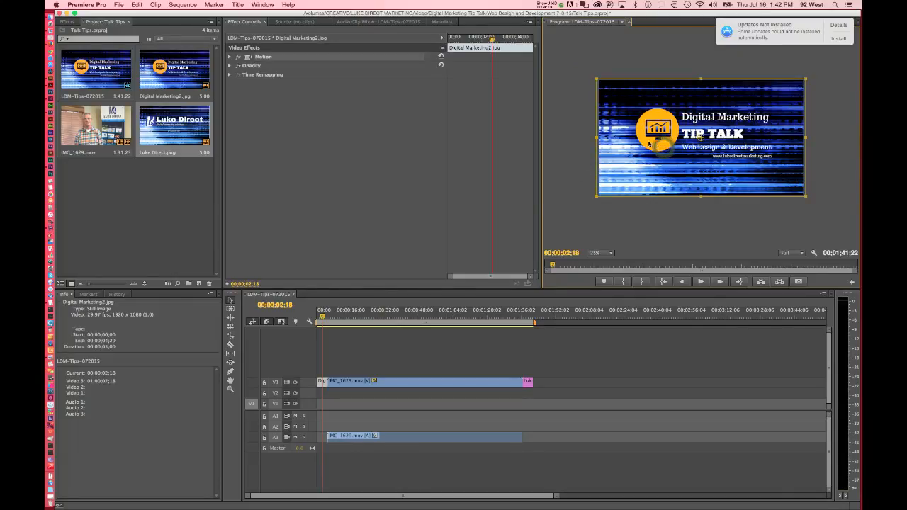
{"action": "key", "text": "Left"}
{"action": "key", "text": "Left"}
{"action": "key", "text": "Left"}
{"action": "key", "text": "Left"}
{"action": "key", "text": "Left"}
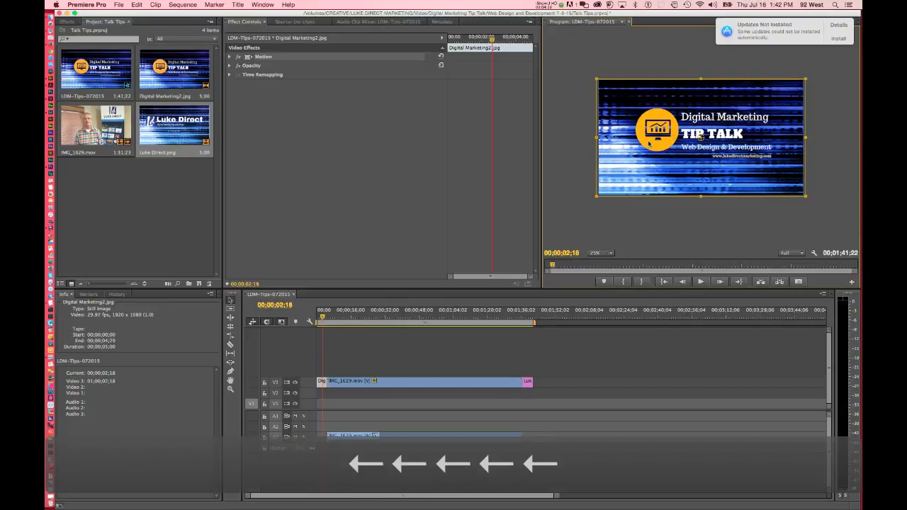
Scale the Digital Marketing2.jpg title image up further and reposition it so its logo and text sit centered in the frame.
{"action": "key", "text": "shift"}
{"action": "left_click_drag", "start_coordinate": [596, 197], "coordinate": [584, 205]}
{"action": "left_click_drag", "start_coordinate": [721, 152], "coordinate": [719, 155]}
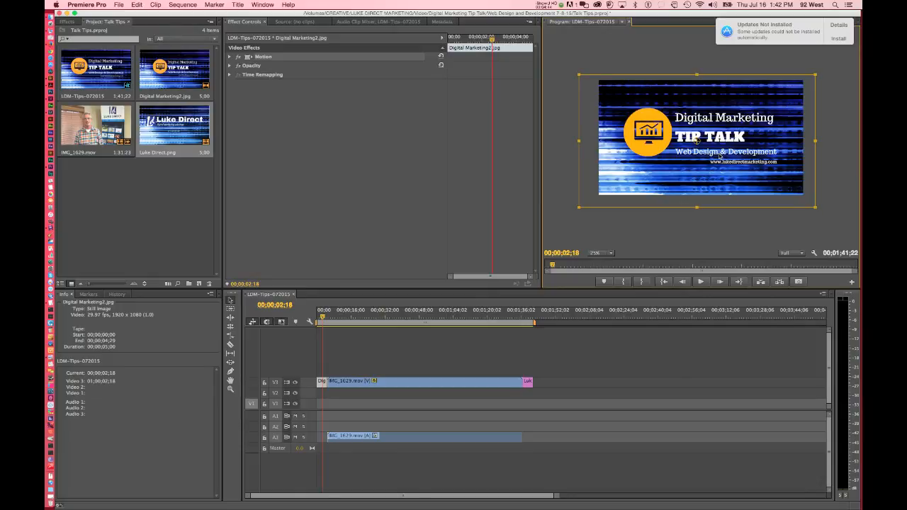
{"action": "left_click_drag", "start_coordinate": [719, 156], "coordinate": [717, 156]}
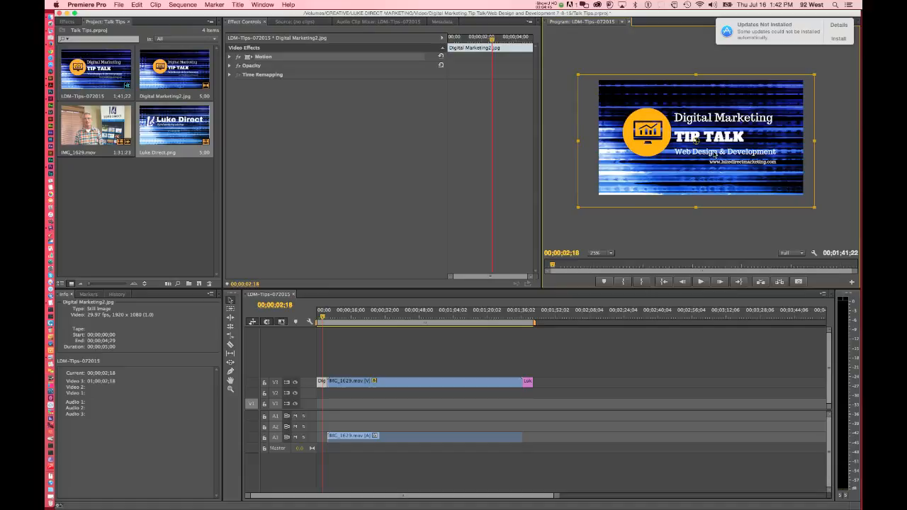
{"action": "left_click", "coordinate": [645, 52]}
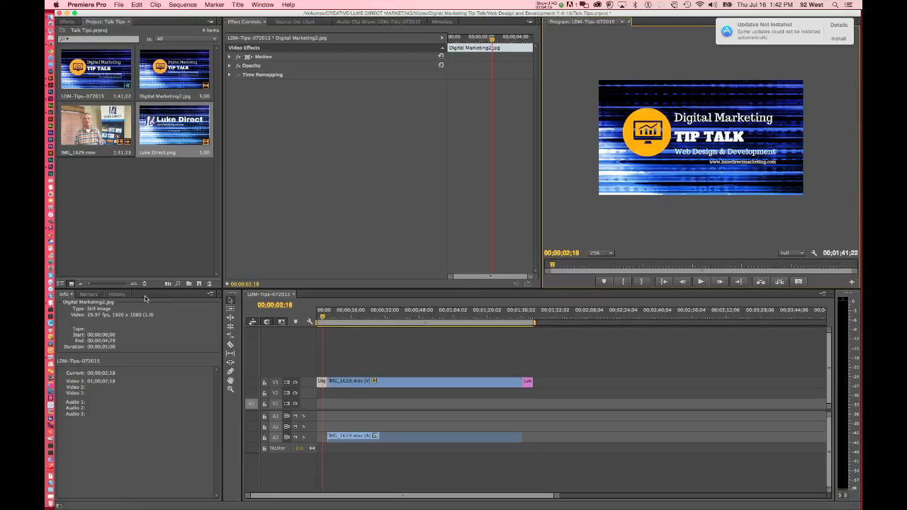
Show the Dissolve group of video transitions in the effects library.
{"action": "left_click", "coordinate": [67, 21]}
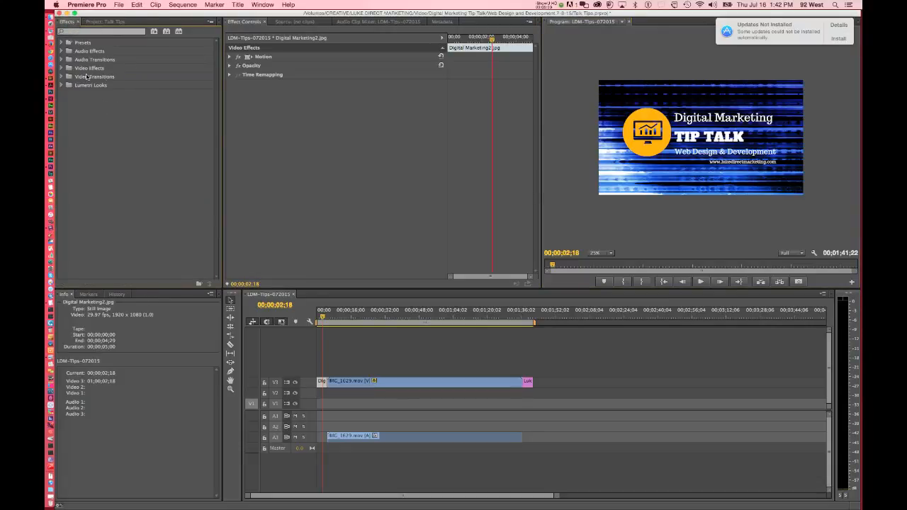
{"action": "left_click", "coordinate": [61, 77]}
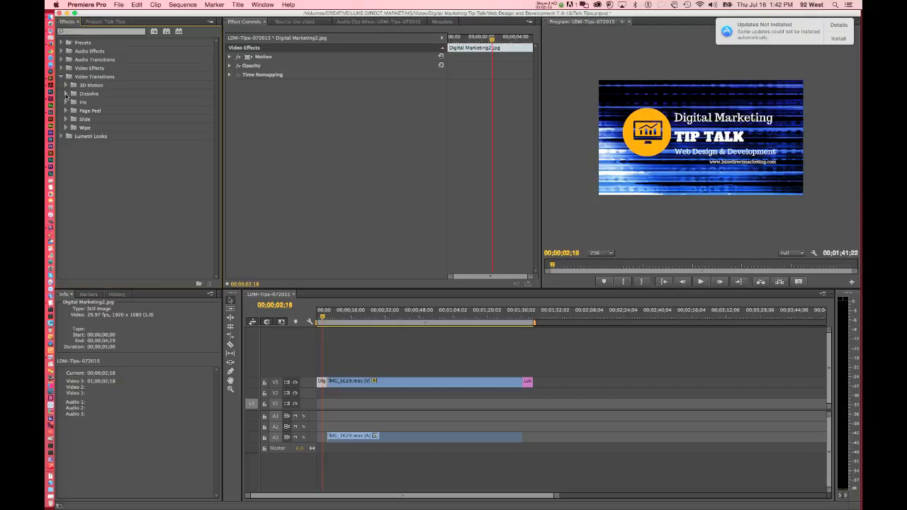
{"action": "left_click", "coordinate": [66, 94]}
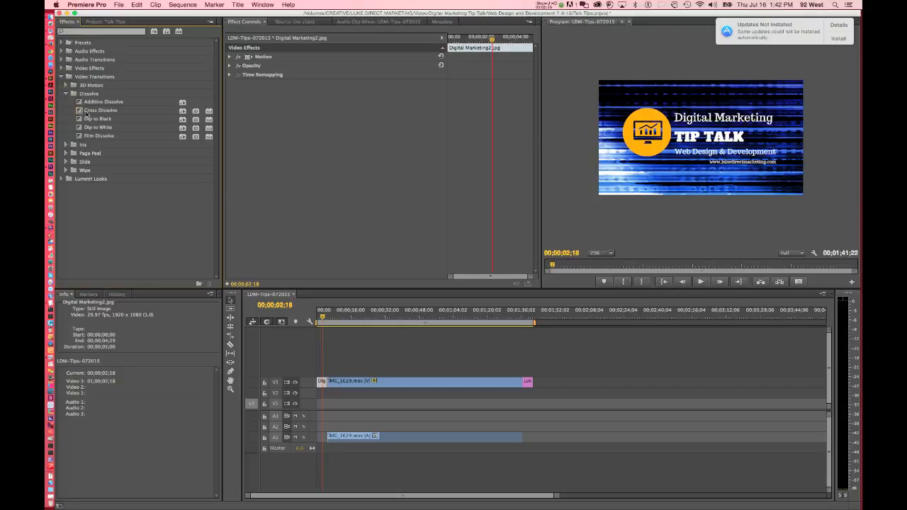
Try a Cross Dissolve at the cut between the title image and IMG_1629.mov, inspect it at closer timeline zoom, and undo it.
{"action": "left_click_drag", "start_coordinate": [78, 113], "coordinate": [330, 388]}
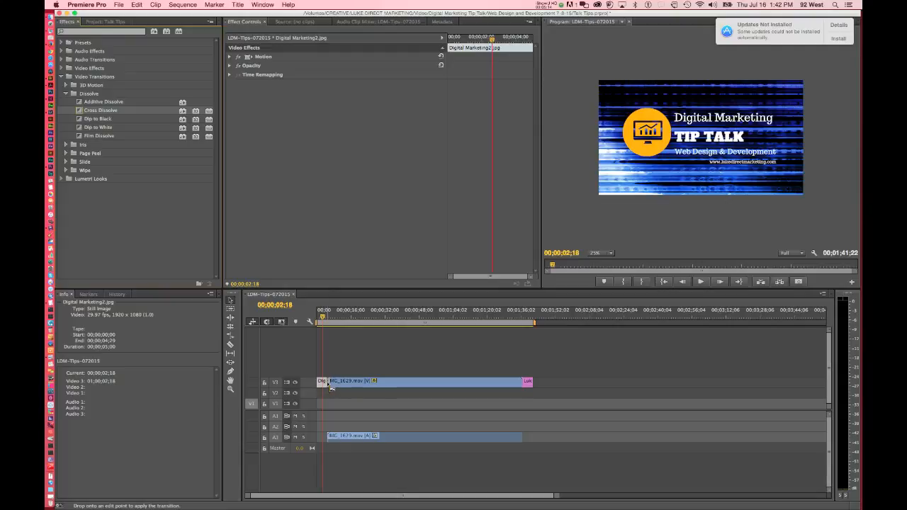
{"action": "left_click_drag", "start_coordinate": [328, 385], "coordinate": [329, 387]}
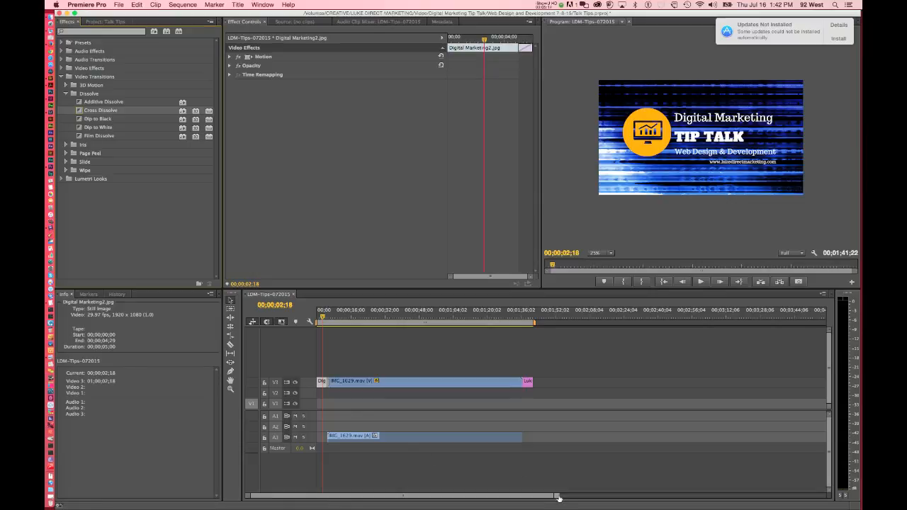
{"action": "left_click_drag", "start_coordinate": [559, 498], "coordinate": [389, 499]}
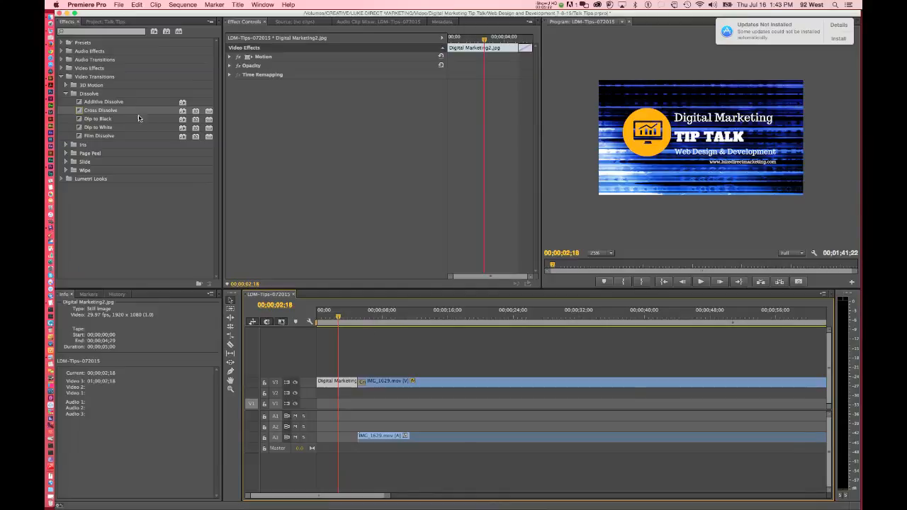
{"action": "left_click", "coordinate": [79, 112]}
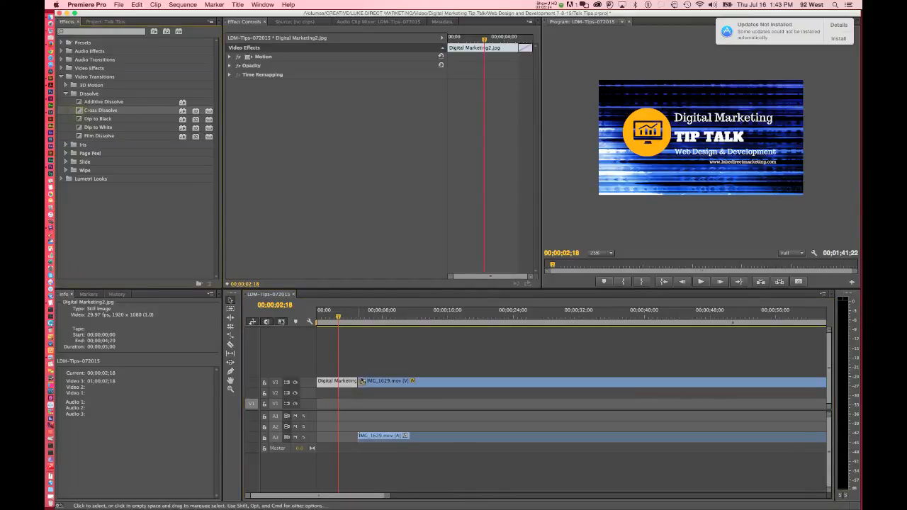
{"action": "key", "text": "super+z"}
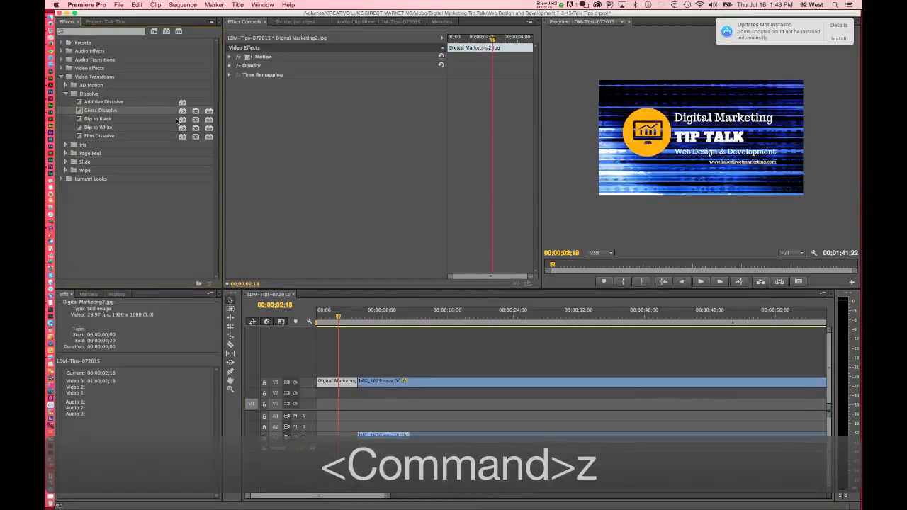
Apply a Cross Dissolve to the start of IMG_1629.mov on track V3 and bring the playhead to the transition.
{"action": "left_click_drag", "start_coordinate": [81, 111], "coordinate": [362, 384]}
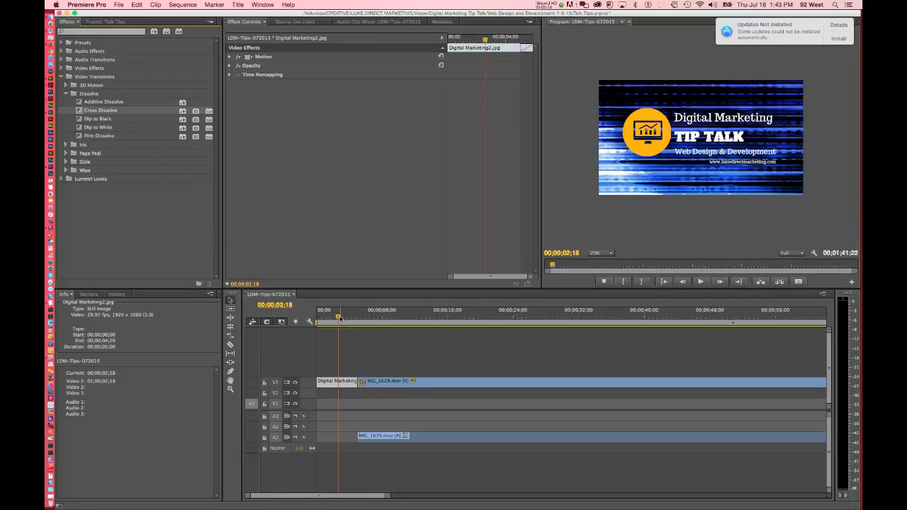
{"action": "left_click_drag", "start_coordinate": [339, 319], "coordinate": [360, 322]}
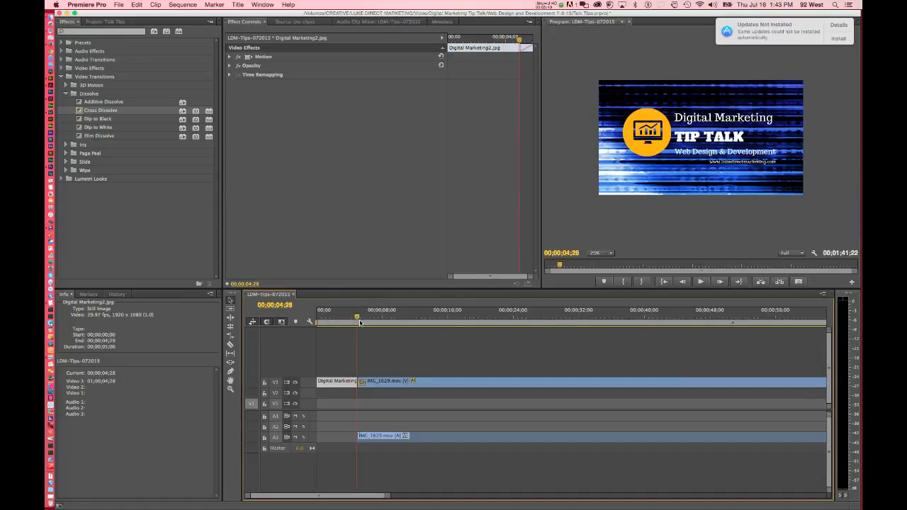
Check the opening dissolve, then apply a Cross Dissolve between IMG_1629.mov and Luke Direct.png on track V3 and scrub through it.
{"action": "left_click_drag", "start_coordinate": [360, 322], "coordinate": [371, 324]}
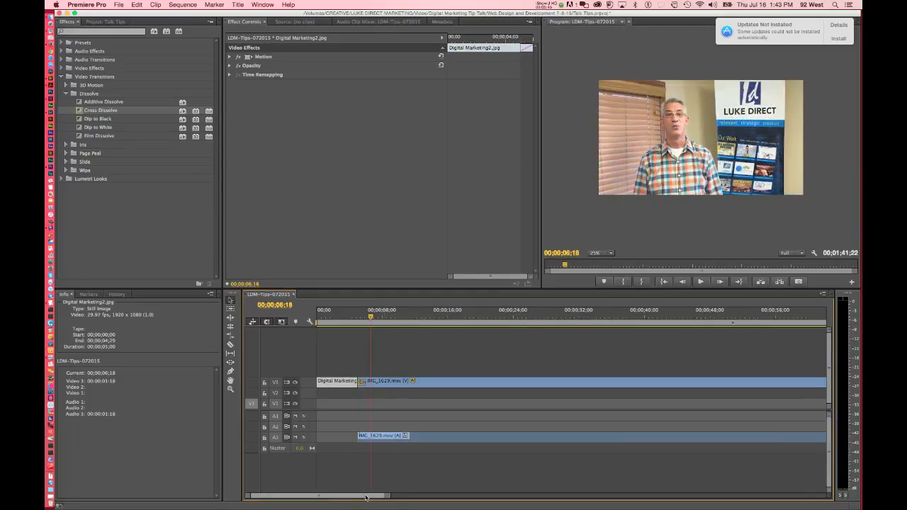
{"action": "left_click_drag", "start_coordinate": [366, 497], "coordinate": [423, 500]}
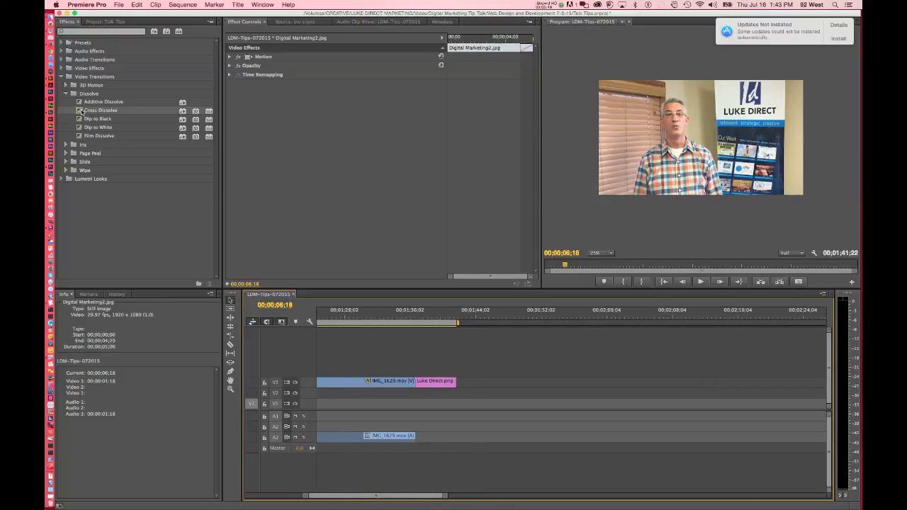
{"action": "left_click_drag", "start_coordinate": [81, 111], "coordinate": [418, 387]}
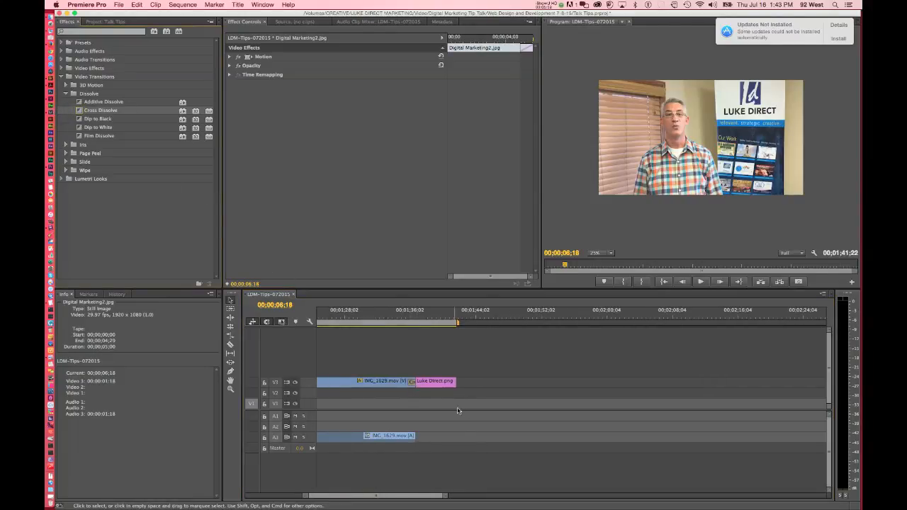
{"action": "left_click", "coordinate": [367, 315]}
{"action": "left_click_drag", "start_coordinate": [368, 314], "coordinate": [410, 320]}
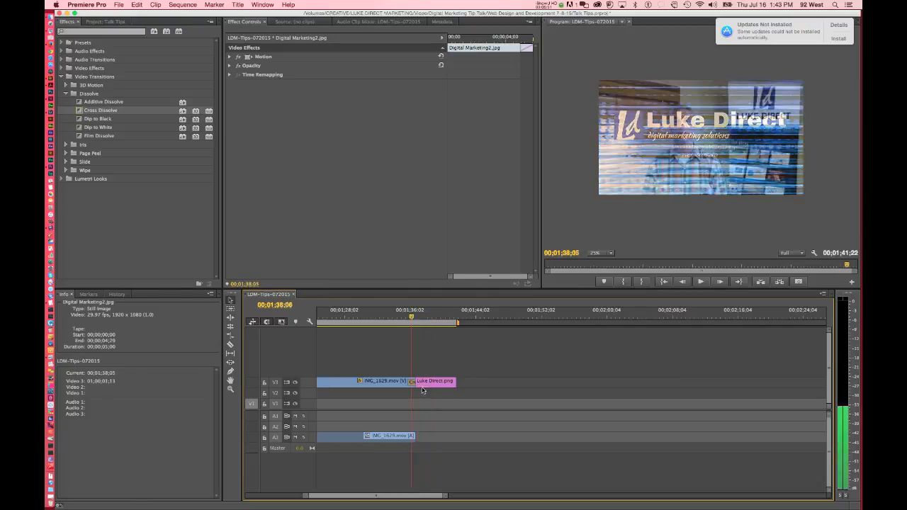
{"action": "left_click_drag", "start_coordinate": [355, 496], "coordinate": [285, 502]}
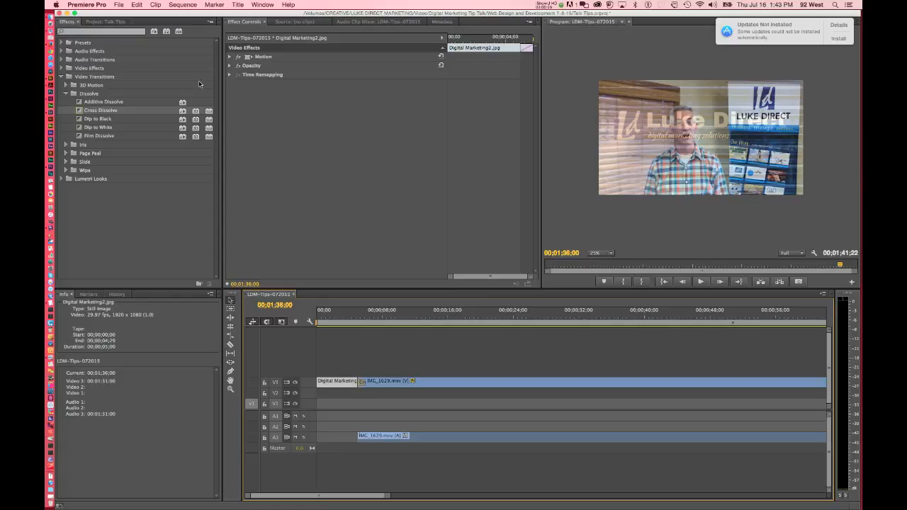
Open the media export settings for the LDM-Tips-072015 sequence and scrub the output preview to 00;01;16;18.
{"action": "left_click", "coordinate": [119, 5]}
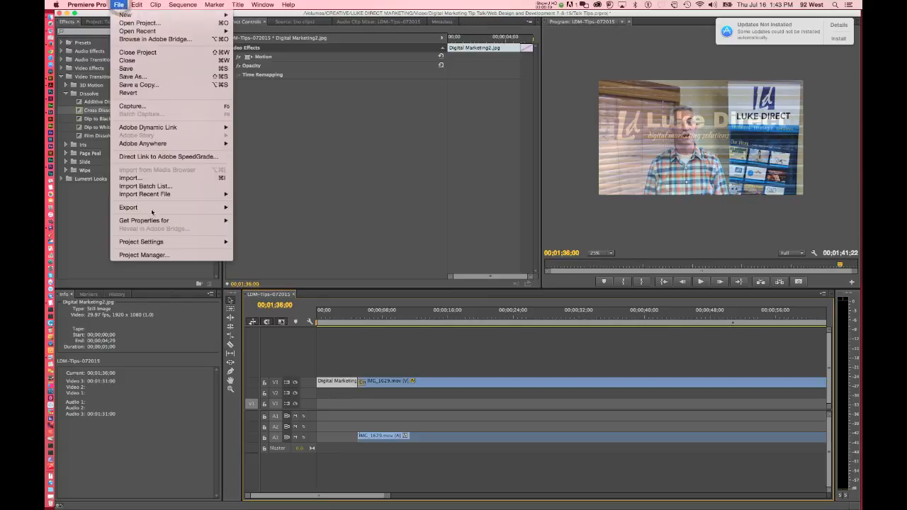
{"action": "mouse_move", "coordinate": [147, 213]}
{"action": "left_click", "coordinate": [262, 208]}
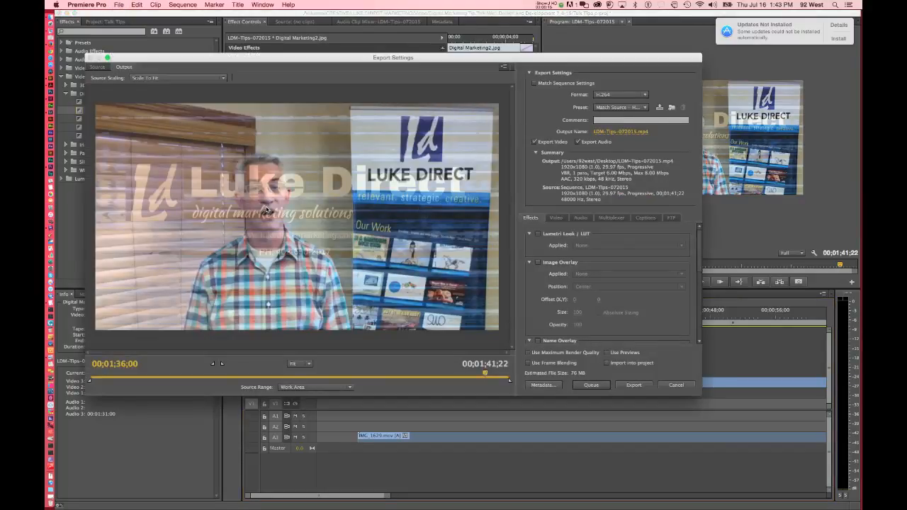
{"action": "left_click_drag", "start_coordinate": [308, 66], "coordinate": [299, 61]}
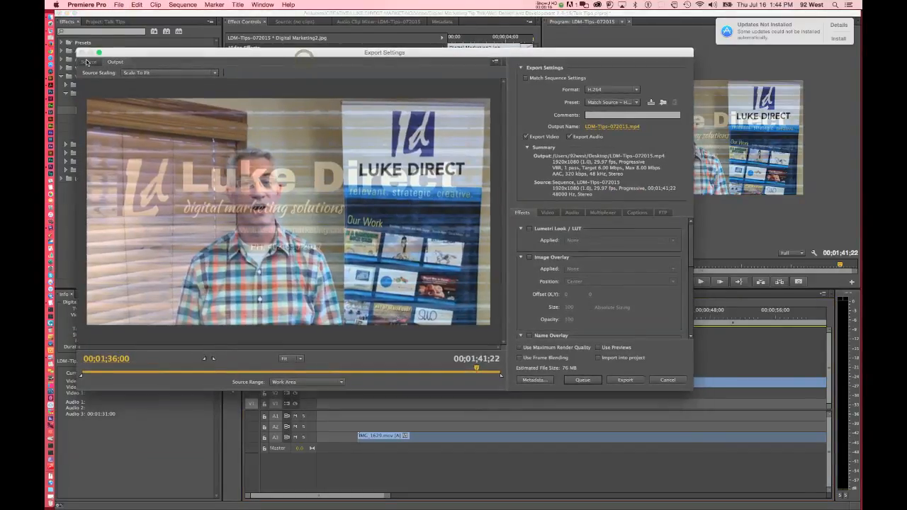
{"action": "left_click", "coordinate": [89, 62]}
{"action": "left_click", "coordinate": [114, 62]}
{"action": "left_click_drag", "start_coordinate": [476, 367], "coordinate": [399, 366]}
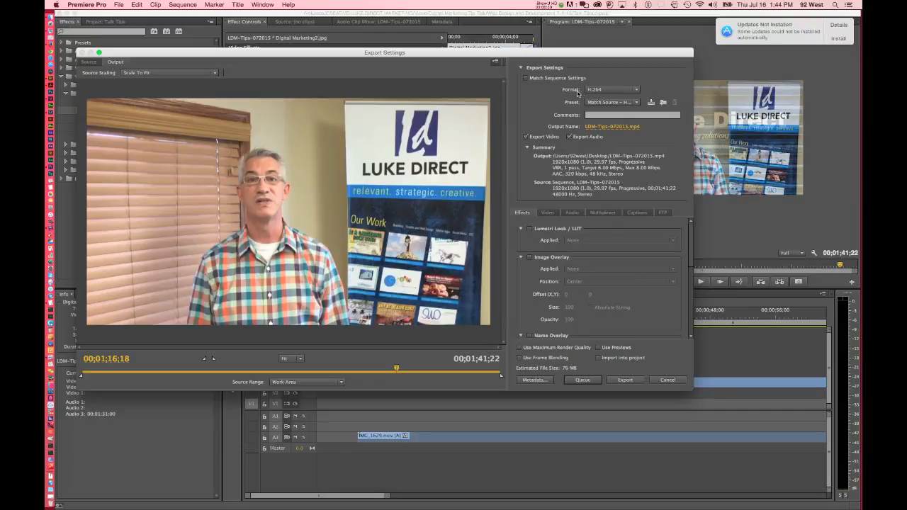
Examine the available export formats and the video and audio encoding settings, including their bitrates.
{"action": "left_click", "coordinate": [602, 91]}
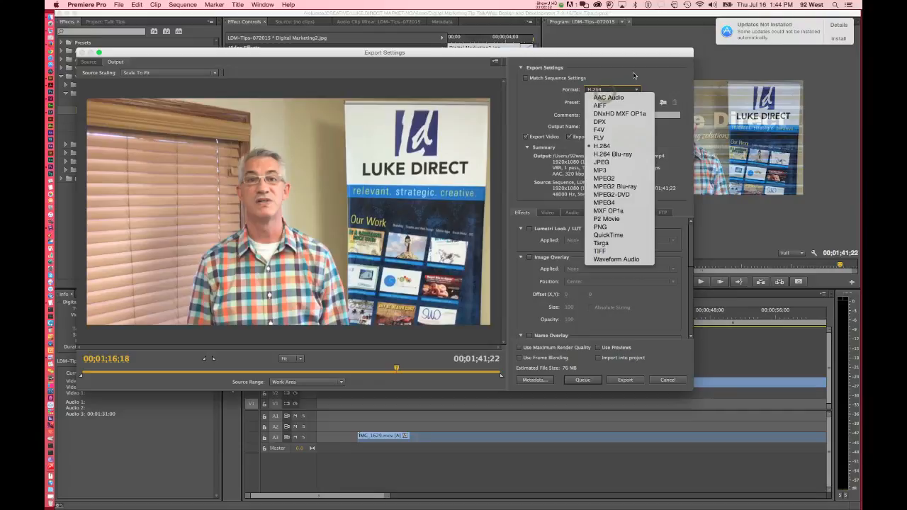
{"action": "left_click", "coordinate": [636, 76]}
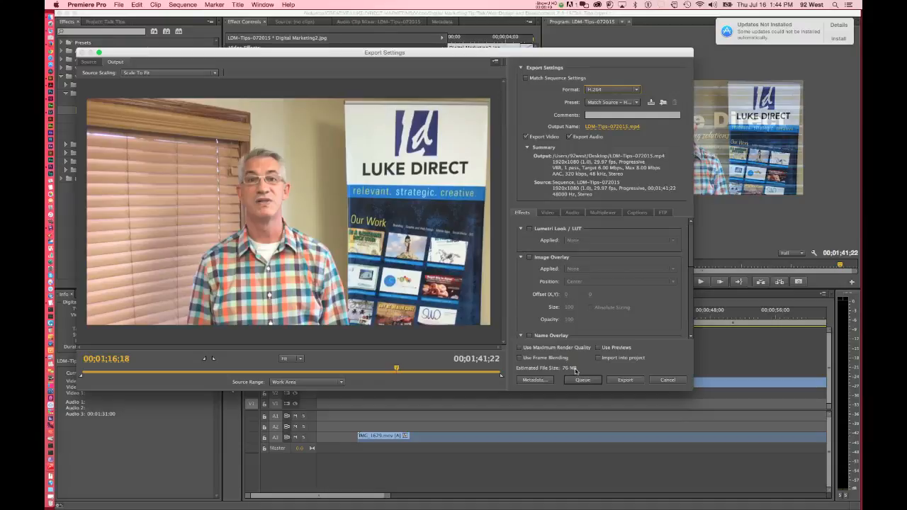
{"action": "scroll", "coordinate": [691, 236], "scroll_direction": "down", "scroll_amount": 5}
{"action": "scroll", "coordinate": [677, 311], "scroll_direction": "up", "scroll_amount": 5}
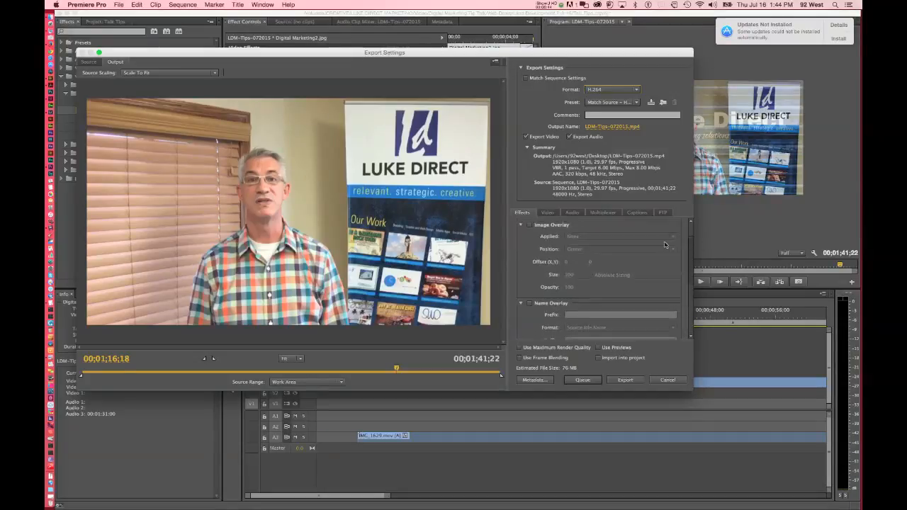
{"action": "left_click", "coordinate": [548, 214]}
{"action": "left_click_drag", "start_coordinate": [691, 254], "coordinate": [695, 275]}
{"action": "left_click_drag", "start_coordinate": [686, 305], "coordinate": [686, 311]}
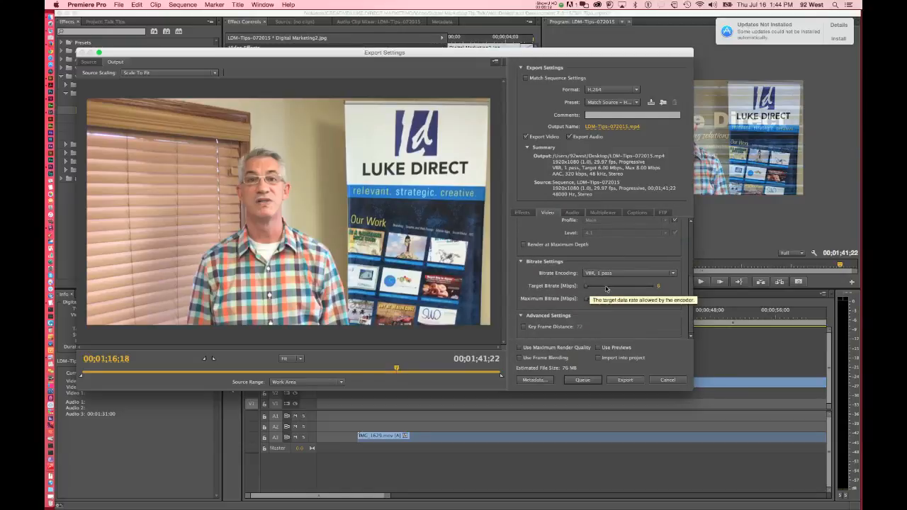
{"action": "left_click", "coordinate": [572, 213]}
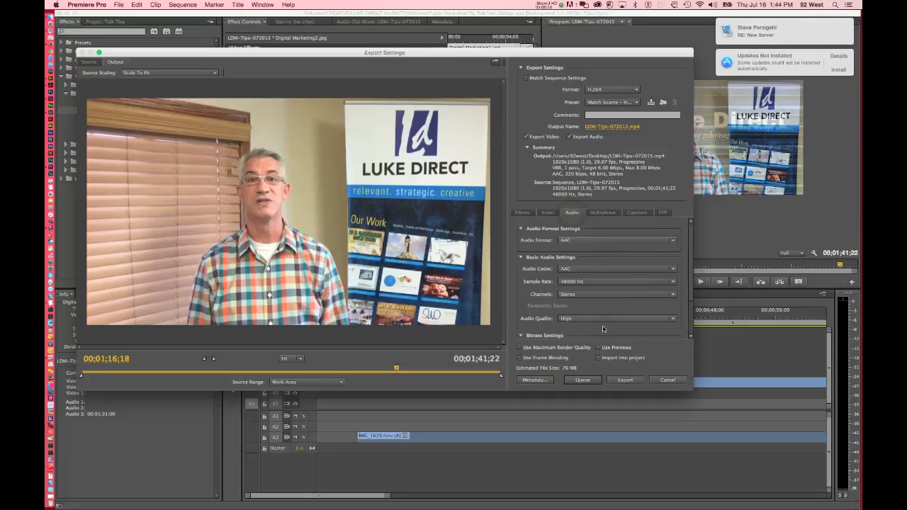
{"action": "left_click_drag", "start_coordinate": [690, 297], "coordinate": [690, 337]}
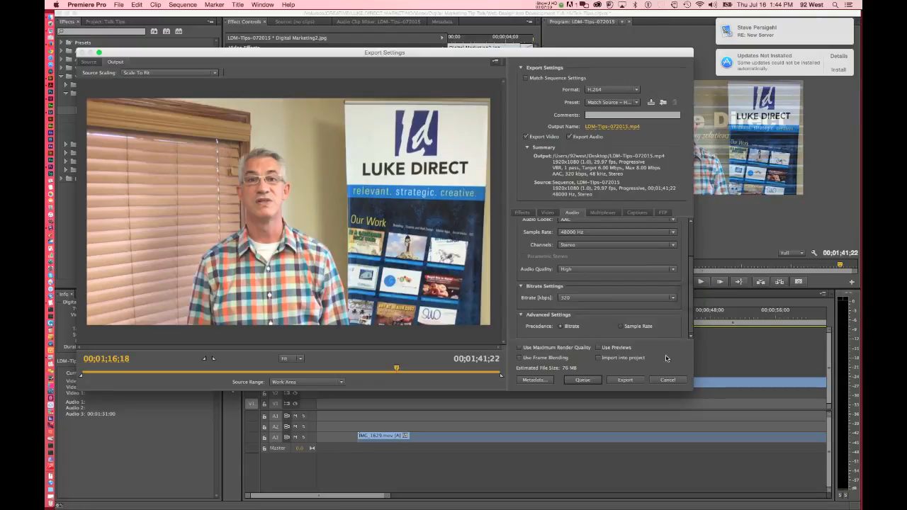
Export the sequence in H.264 format as LDM-Tips-072015.mp4.
{"action": "left_click", "coordinate": [627, 380]}
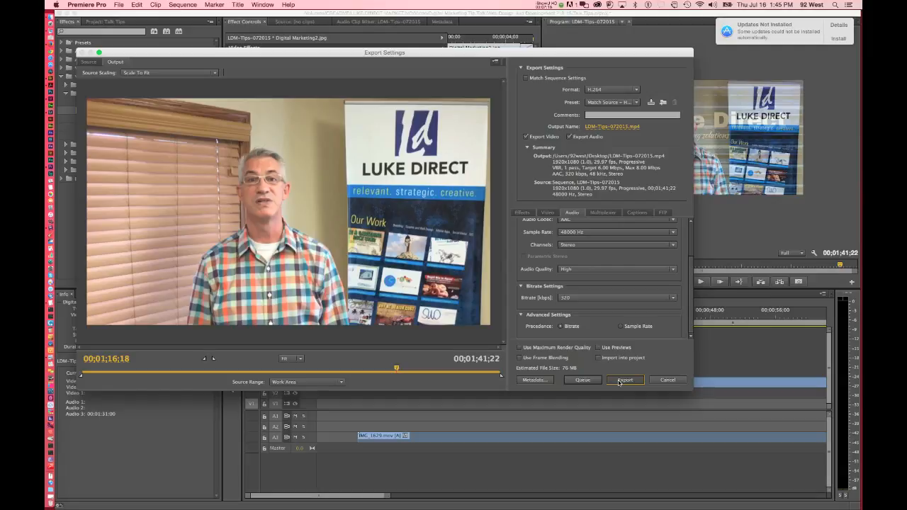
{"action": "left_click", "coordinate": [620, 380]}
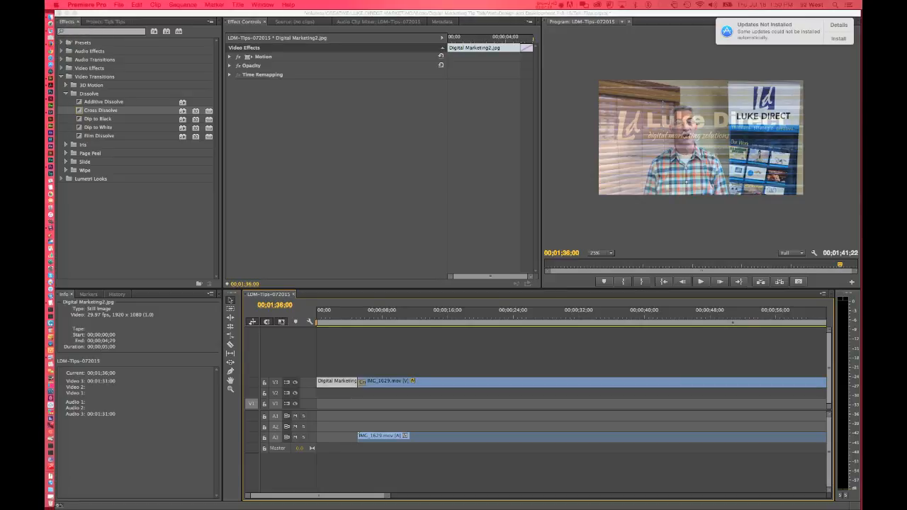
Switch to Finder's Desktop folder, locate the exported LDM-Tips-072015.mp4, play its preview, and move the window out of view.
{"action": "left_click_drag", "start_coordinate": [862, 78], "coordinate": [210, 56]}
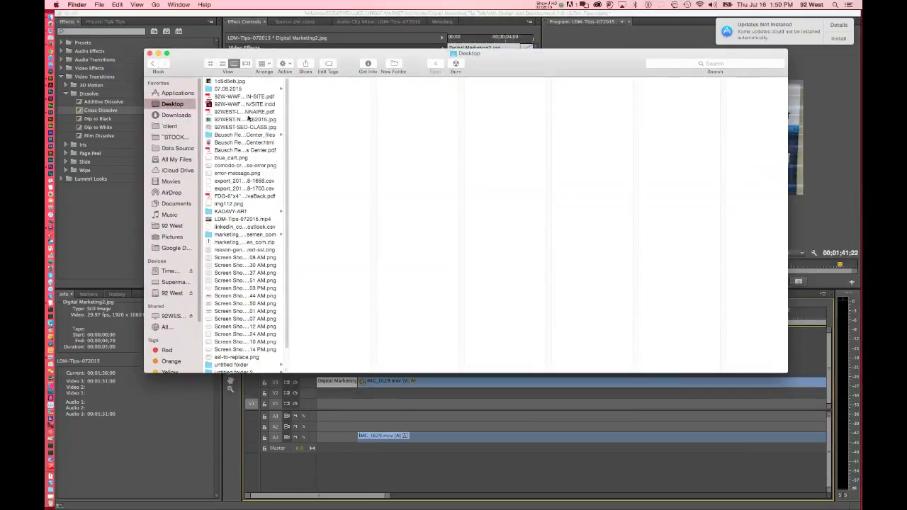
{"action": "left_click", "coordinate": [222, 64]}
{"action": "left_click", "coordinate": [247, 92]}
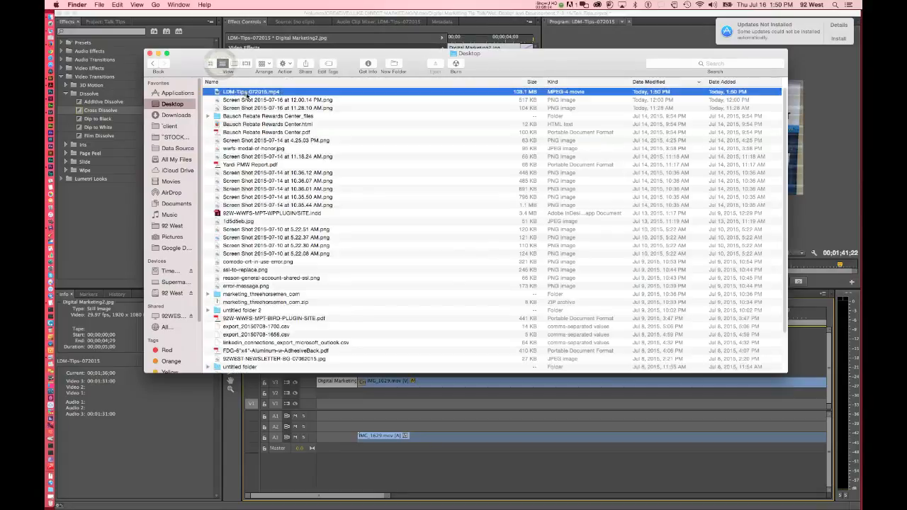
{"action": "left_click", "coordinate": [234, 64]}
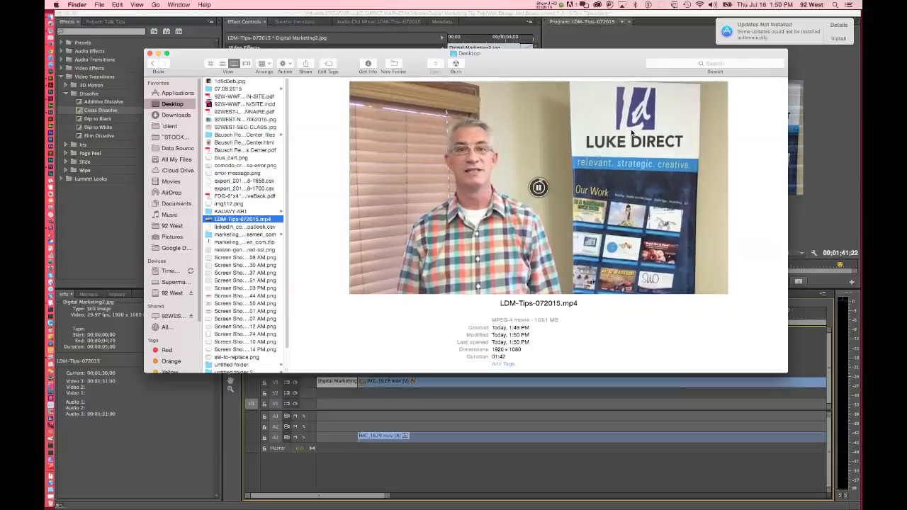
{"action": "left_click", "coordinate": [498, 214]}
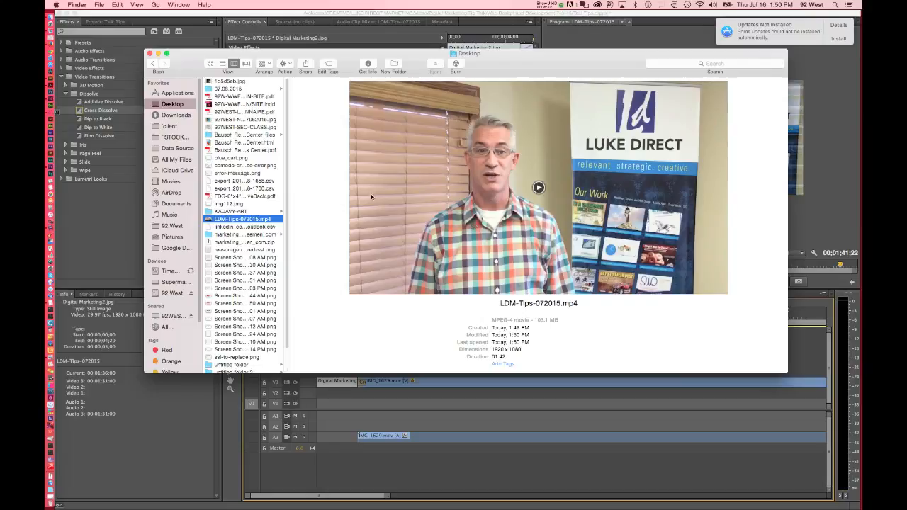
{"action": "left_click_drag", "start_coordinate": [506, 66], "coordinate": [906, 77]}
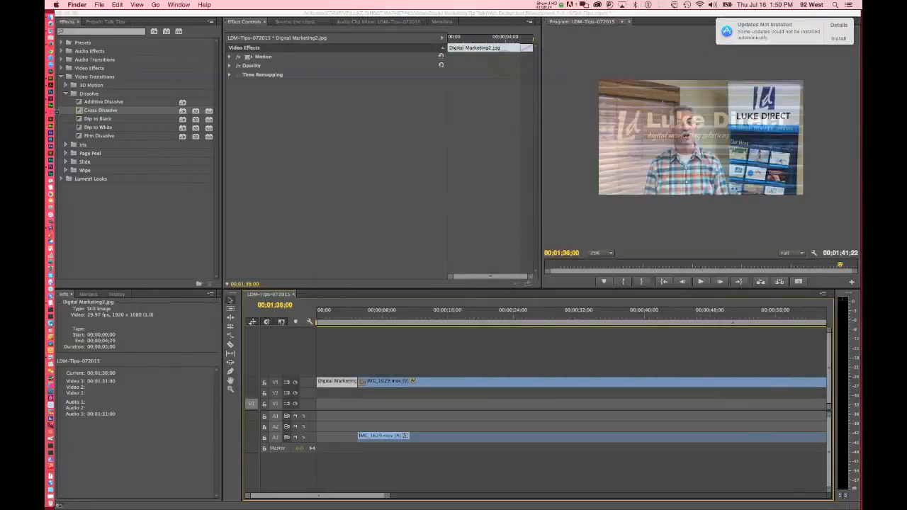
Return to Premiere Pro and reopen the media export settings for the sequence.
{"action": "left_click", "coordinate": [414, 150]}
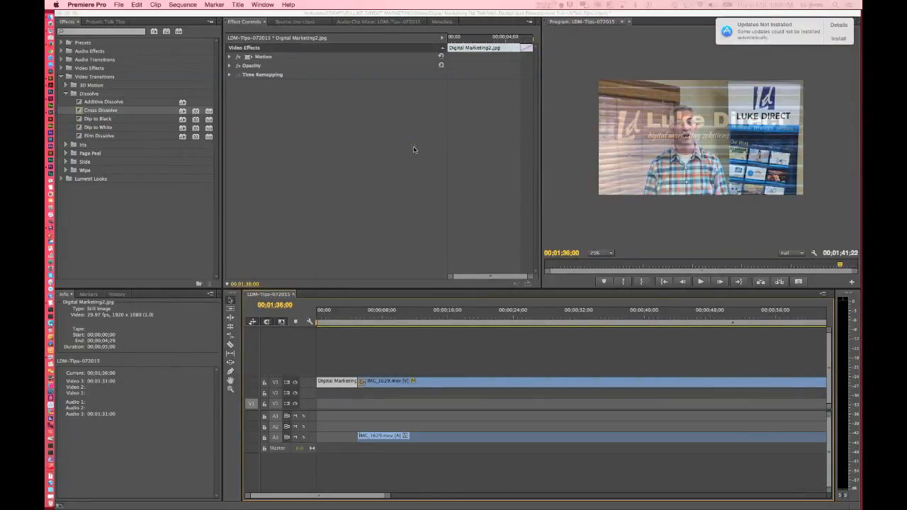
{"action": "left_click", "coordinate": [118, 4]}
{"action": "mouse_move", "coordinate": [212, 208]}
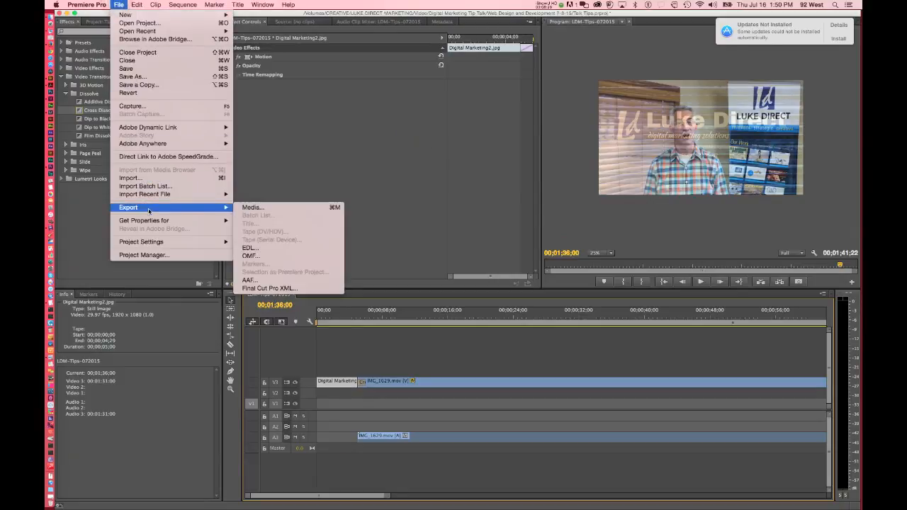
{"action": "left_click", "coordinate": [253, 209]}
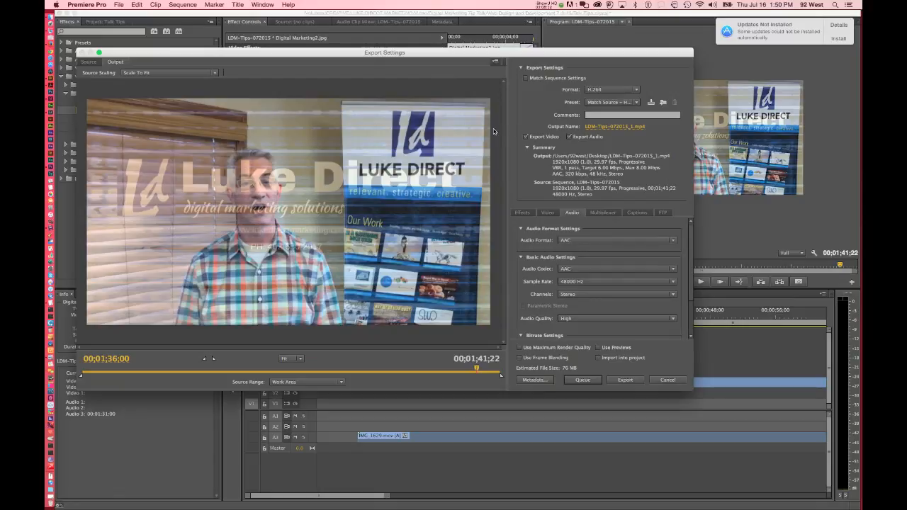
Set the export's output file to LDM-Tips-072015_sm.mp4 on the Desktop.
{"action": "left_click", "coordinate": [621, 126]}
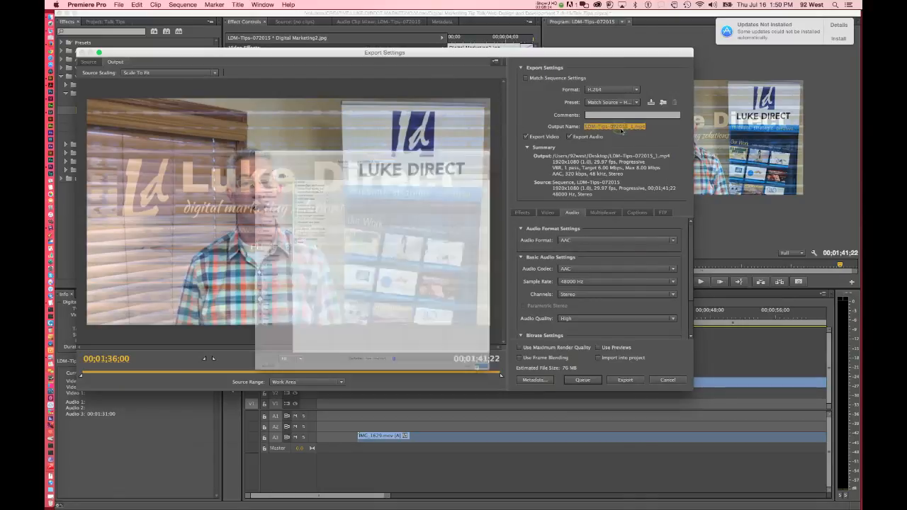
{"action": "left_click", "coordinate": [373, 35]}
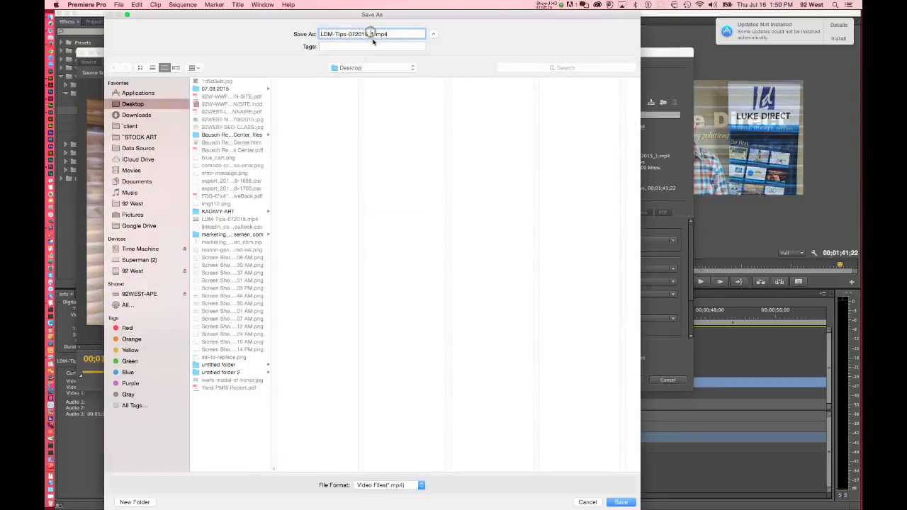
{"action": "key", "text": "BackSpace"}
{"action": "type", "text": "sm"}
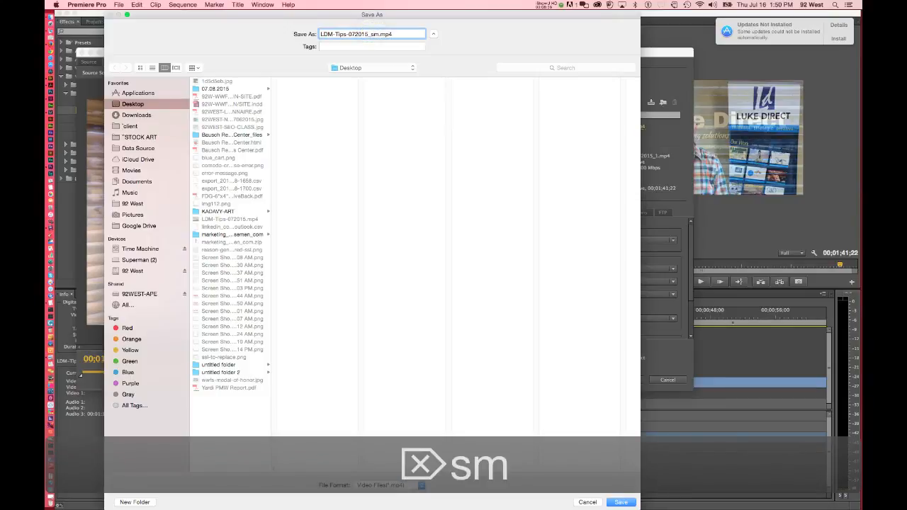
{"action": "left_click", "coordinate": [621, 502]}
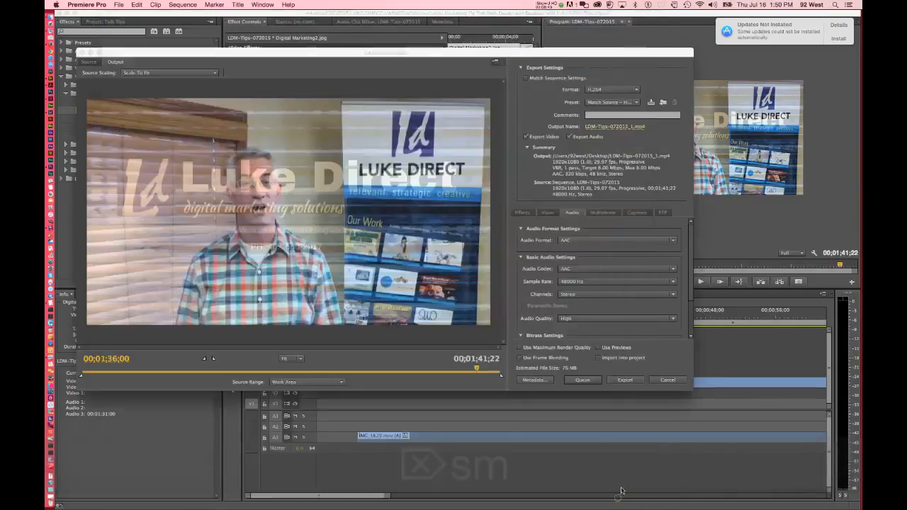
Set the export's target video bitrate to 0.25 Mbps and its maximum bitrate to 1 Mbps.
{"action": "left_click", "coordinate": [549, 212]}
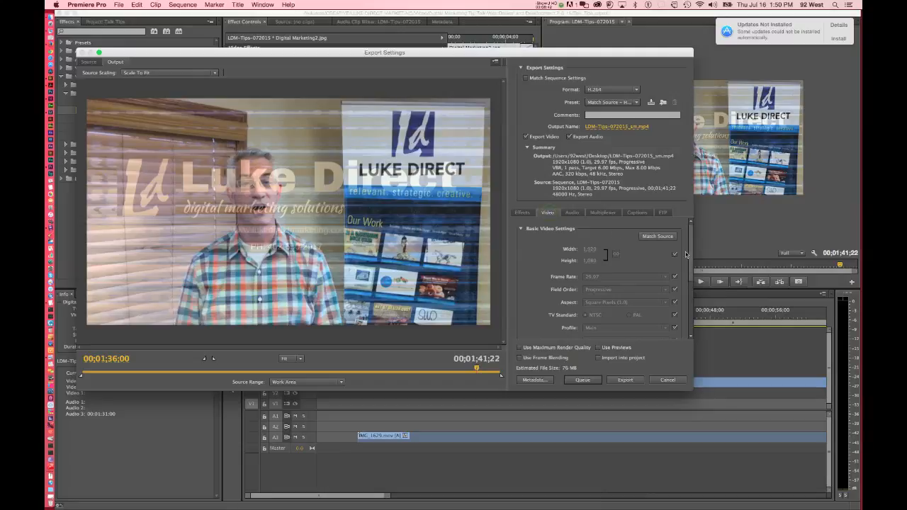
{"action": "scroll", "coordinate": [688, 253], "scroll_direction": "down", "scroll_amount": 1}
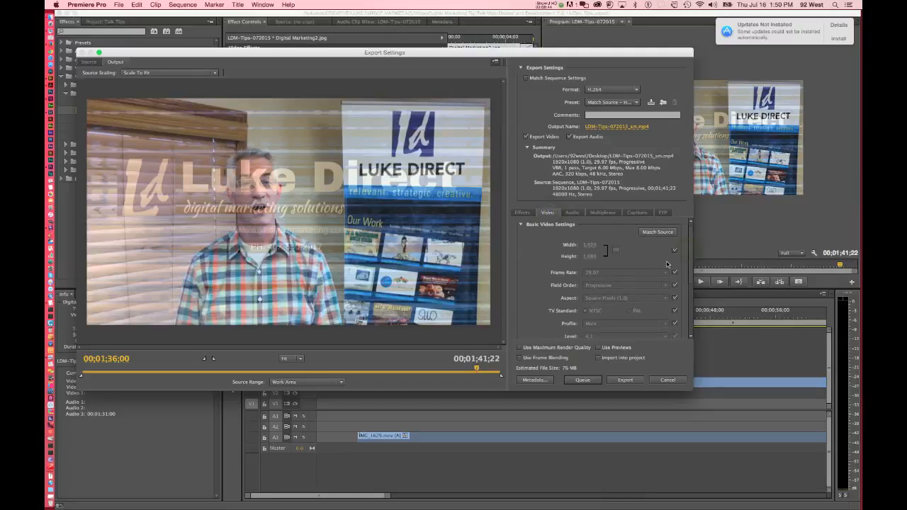
{"action": "scroll", "coordinate": [690, 263], "scroll_direction": "down", "scroll_amount": 5}
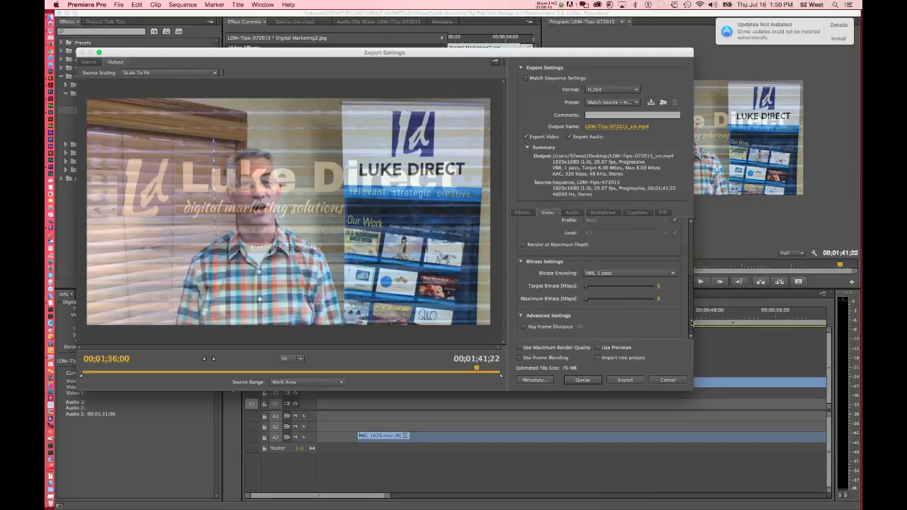
{"action": "left_click", "coordinate": [658, 287]}
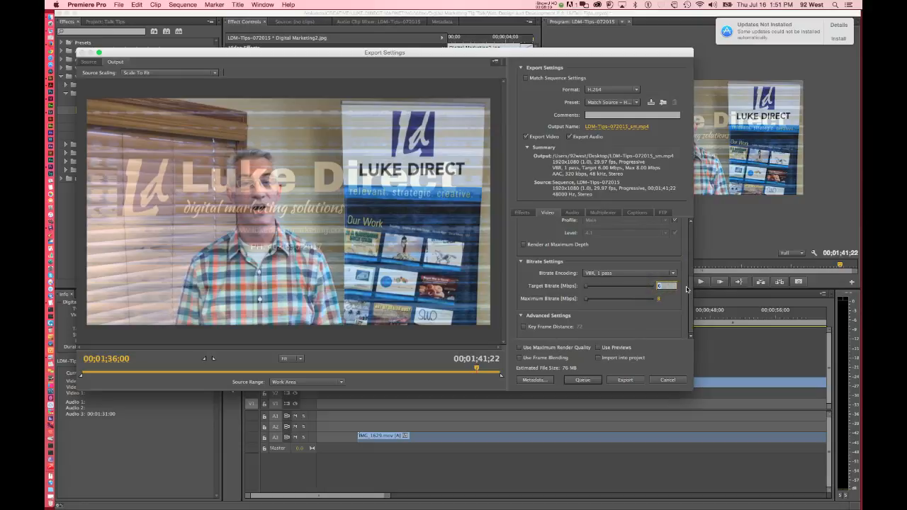
{"action": "type", "text": ".25"}
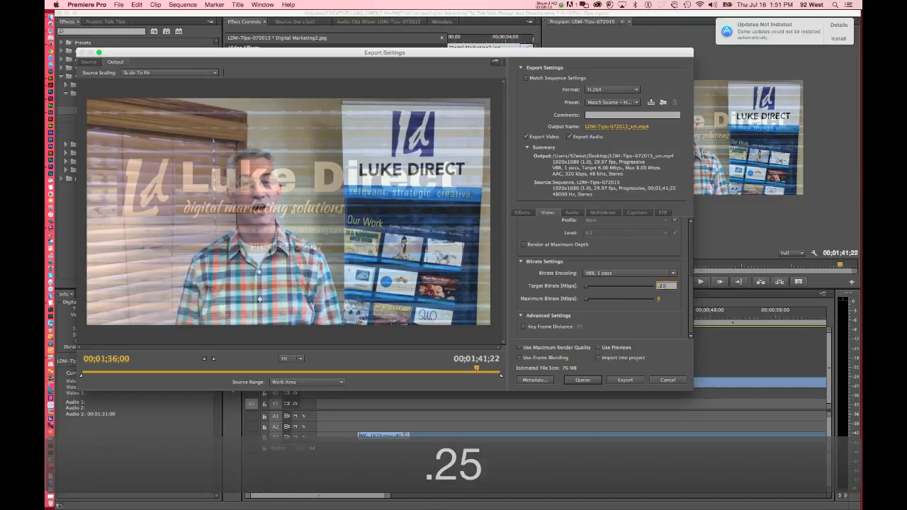
{"action": "key", "text": "Tab"}
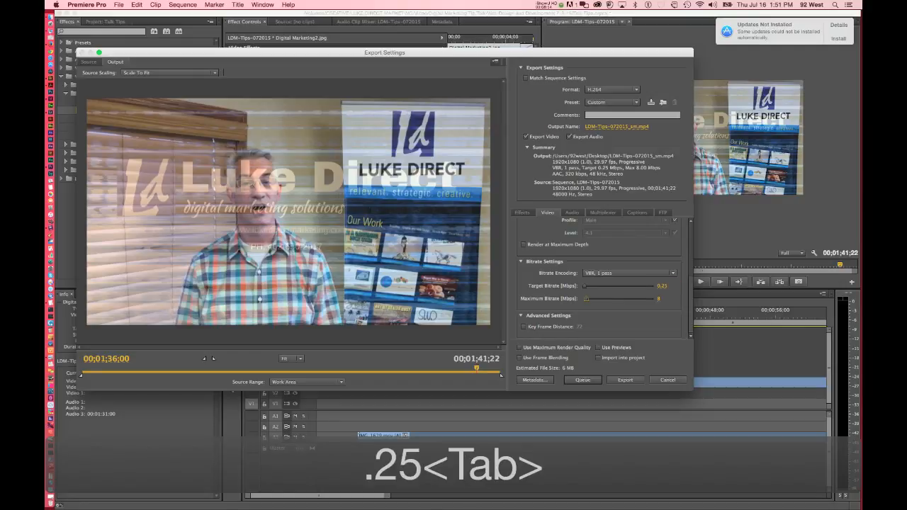
{"action": "left_click", "coordinate": [652, 302]}
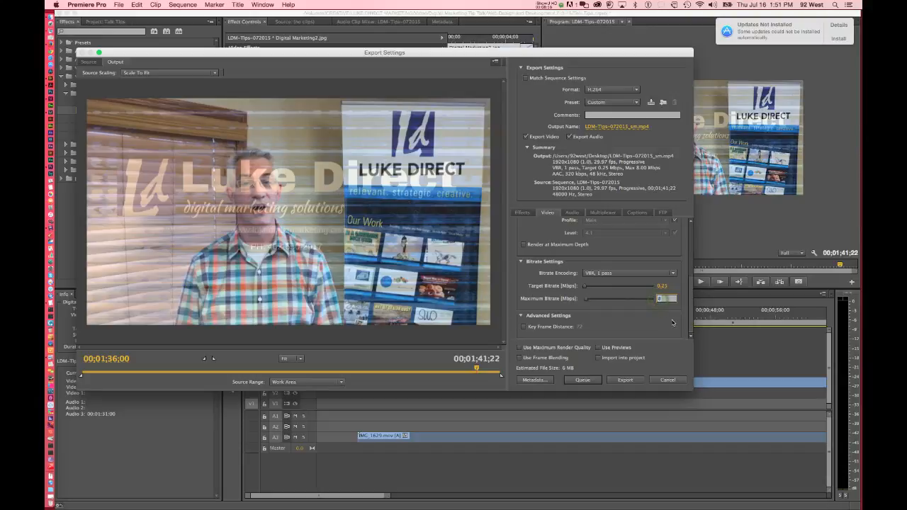
{"action": "type", "text": "1"}
{"action": "key", "text": "Tab"}
Raise the export's target video bitrate to 0.5 Mbps.
{"action": "left_click", "coordinate": [672, 284]}
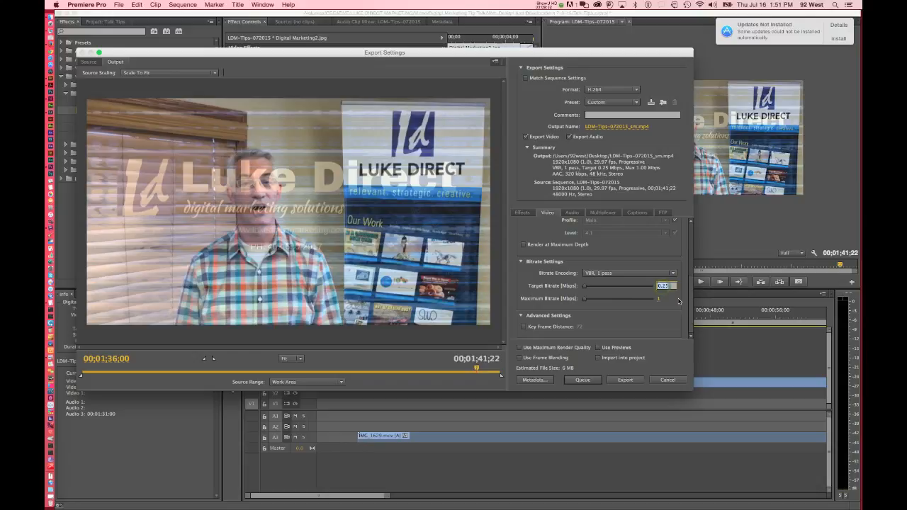
{"action": "type", "text": ".5"}
{"action": "key", "text": "Tab"}
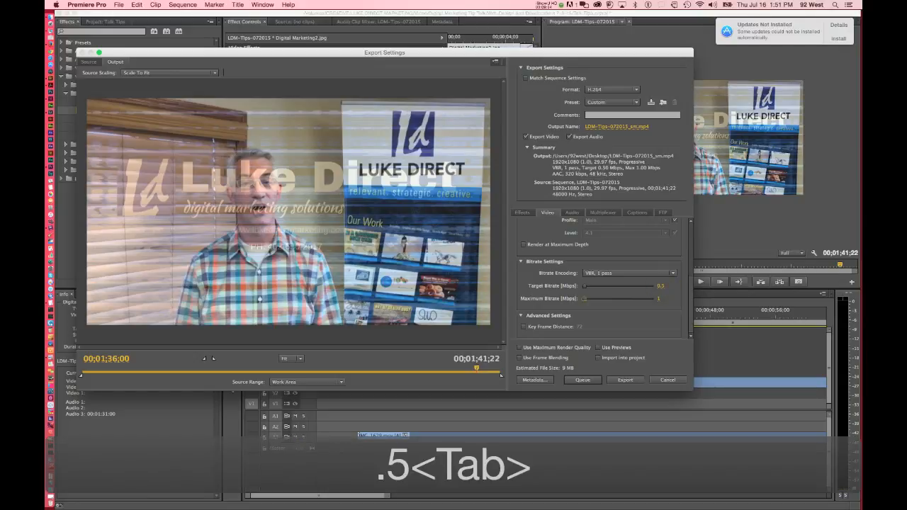
Unlock the export's frame size from the source and set its width to 960, scaling the height proportionally to 540.
{"action": "left_click", "coordinate": [664, 287]}
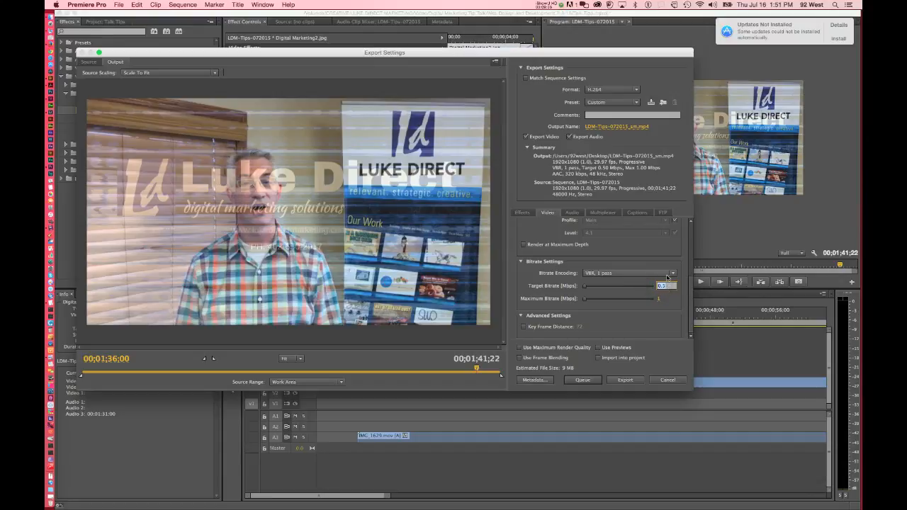
{"action": "scroll", "coordinate": [692, 282], "scroll_direction": "up", "scroll_amount": 2}
{"action": "scroll", "coordinate": [692, 282], "scroll_direction": "up", "scroll_amount": 3}
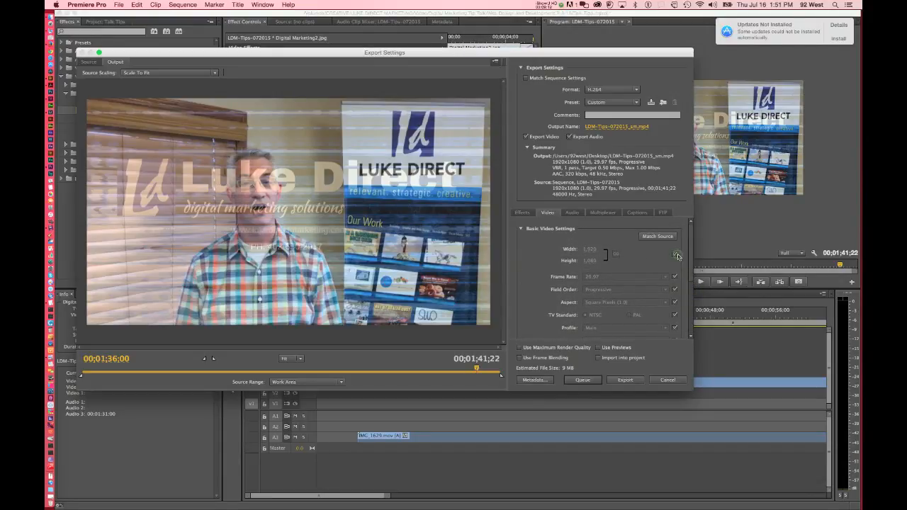
{"action": "left_click", "coordinate": [678, 256]}
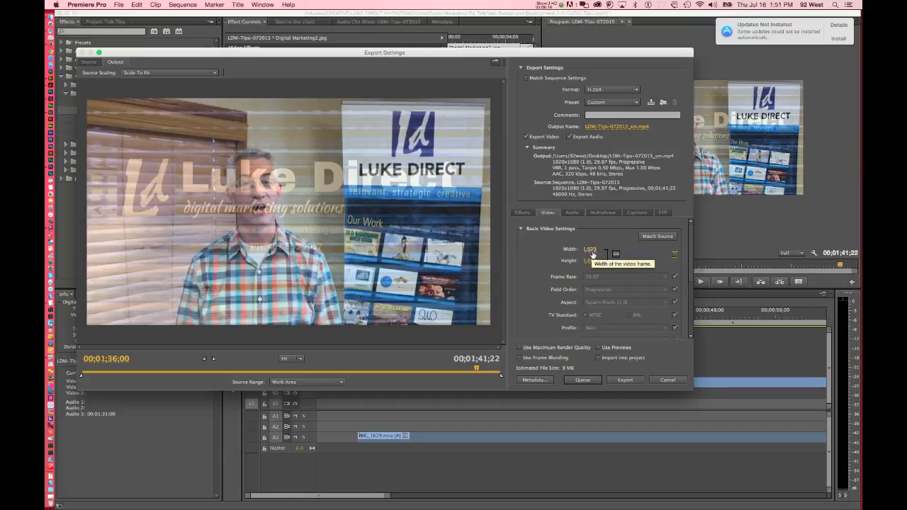
{"action": "left_click", "coordinate": [589, 251]}
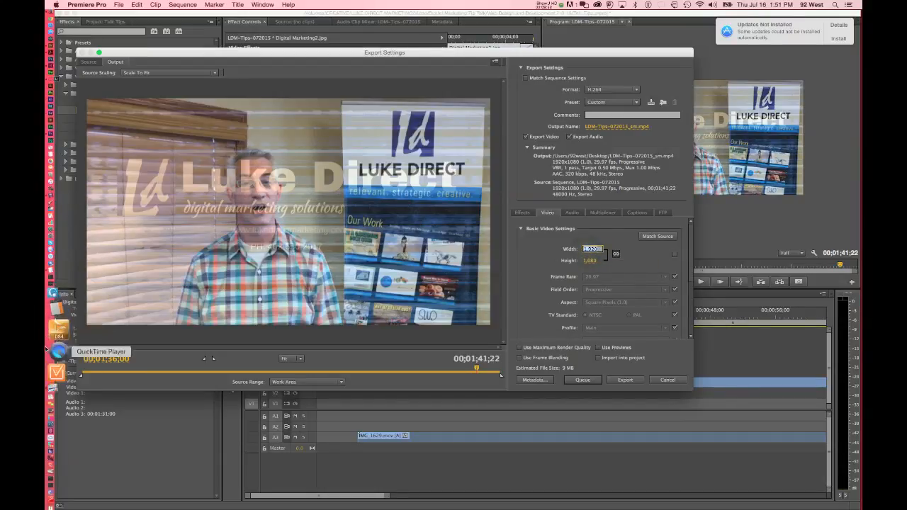
{"action": "key", "text": "super"}
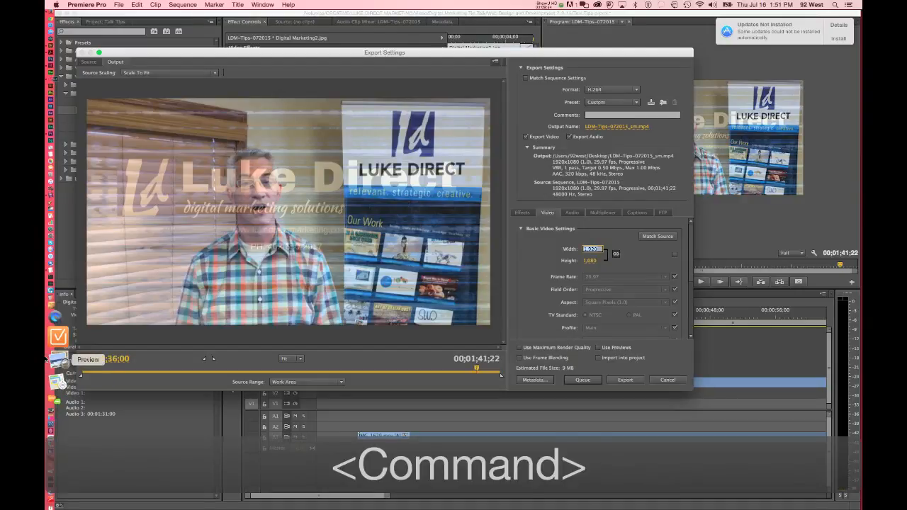
{"action": "key", "text": "super+Tab"}
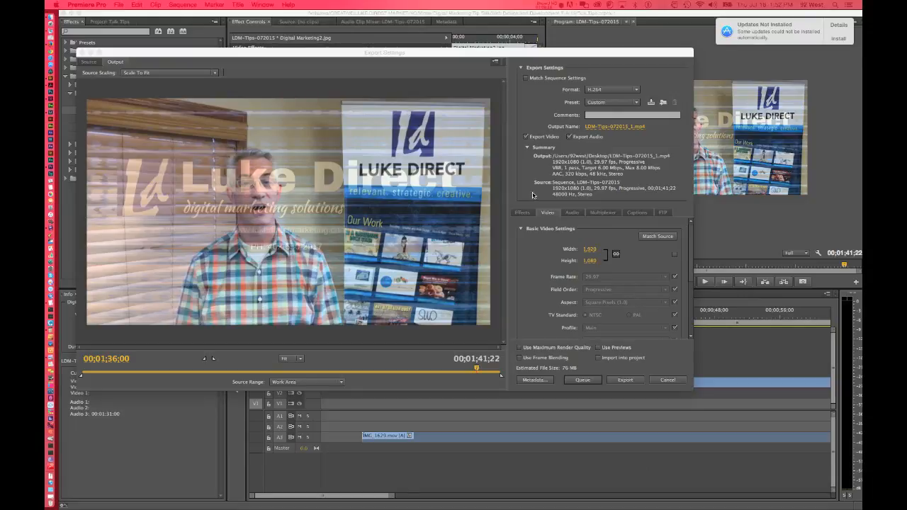
{"action": "left_click", "coordinate": [590, 249]}
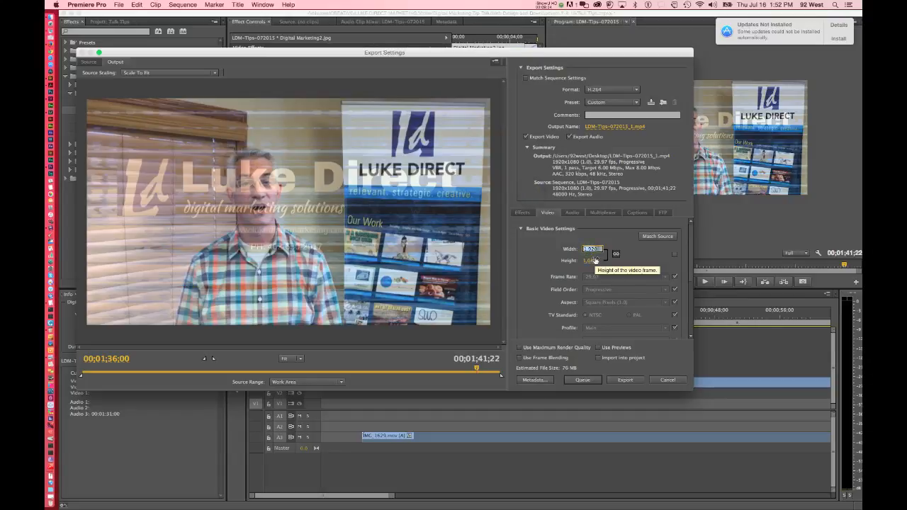
{"action": "type", "text": "960"}
{"action": "key", "text": "Tab"}
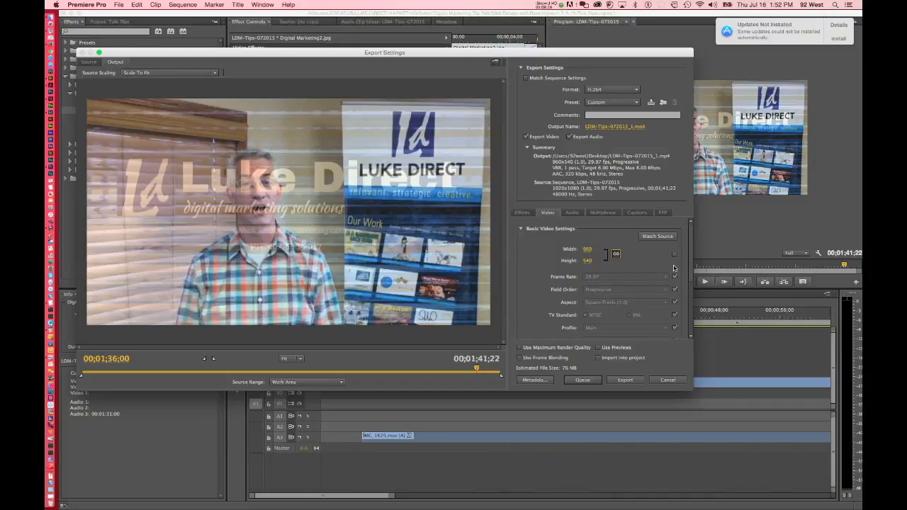
Set the export's target video bitrate to 3 Mbps.
{"action": "scroll", "coordinate": [691, 264], "scroll_direction": "down", "scroll_amount": 2}
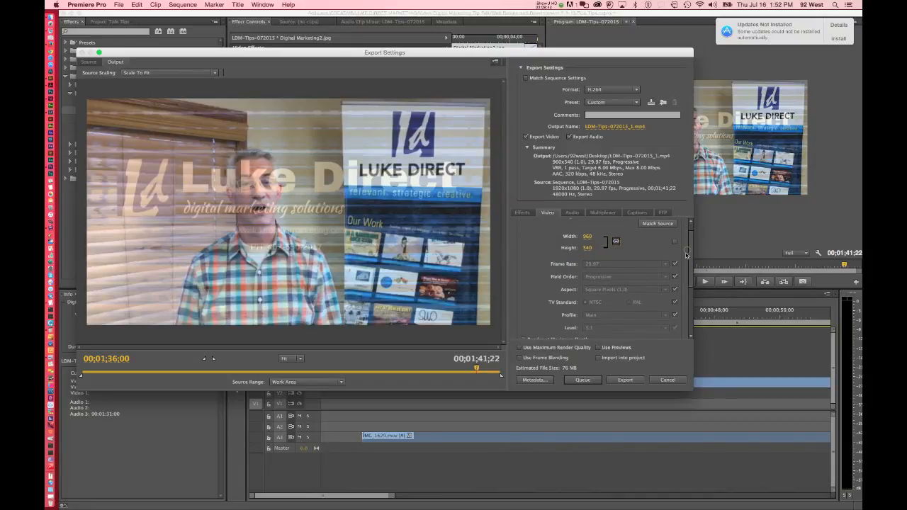
{"action": "scroll", "coordinate": [691, 265], "scroll_direction": "down", "scroll_amount": 5}
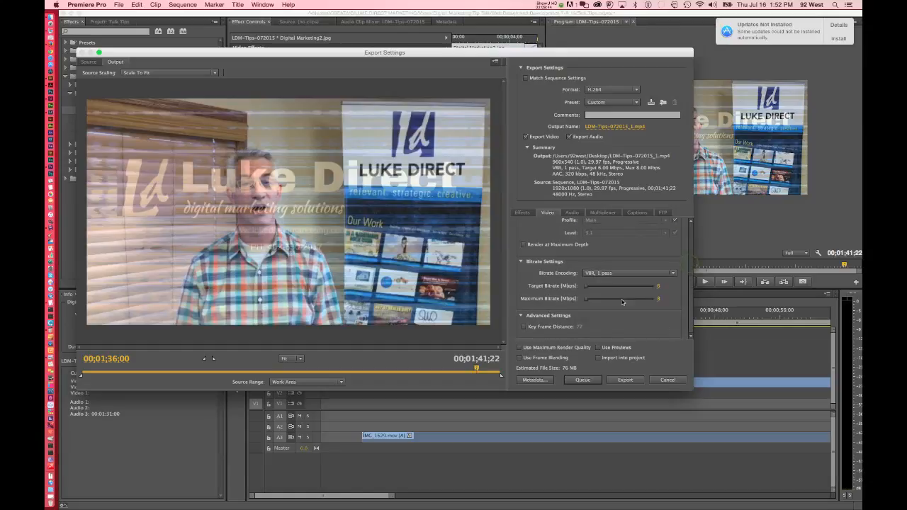
{"action": "left_click", "coordinate": [659, 288]}
{"action": "type", "text": ",."}
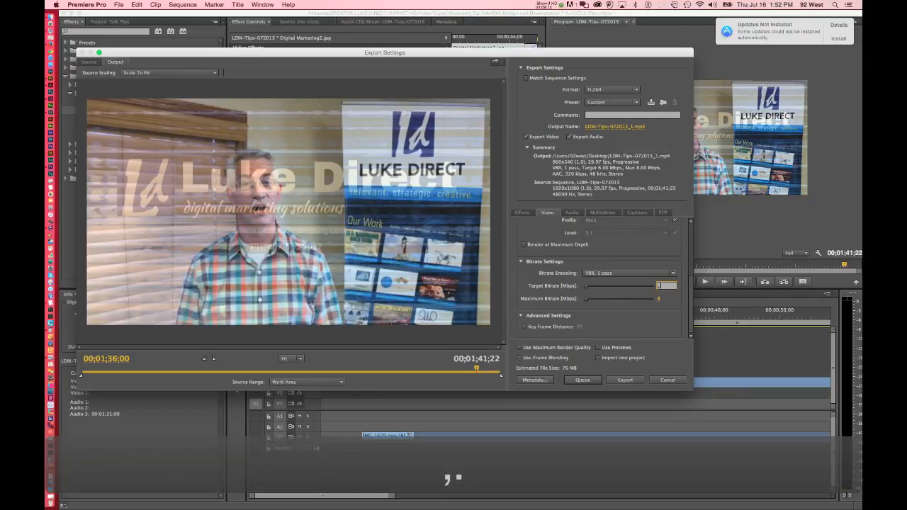
{"action": "key", "text": "BackSpace"}
{"action": "type", "text": "5"}
{"action": "key", "text": "BackSpace"}
{"action": "type", "text": "2"}
{"action": "key", "text": "BackSpace"}
{"action": "type", "text": "3"}
{"action": "key", "text": "Tab"}
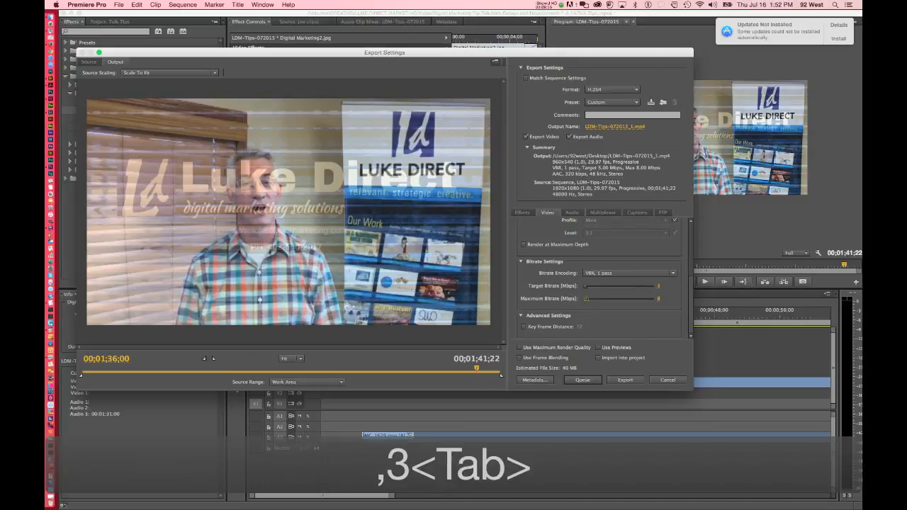
Set the export's target video bitrate to 0.3 Mbps and its maximum bitrate to 0.8 Mbps.
{"action": "left_click", "coordinate": [659, 288]}
{"action": "type", "text": ".3"}
{"action": "key", "text": "Tab"}
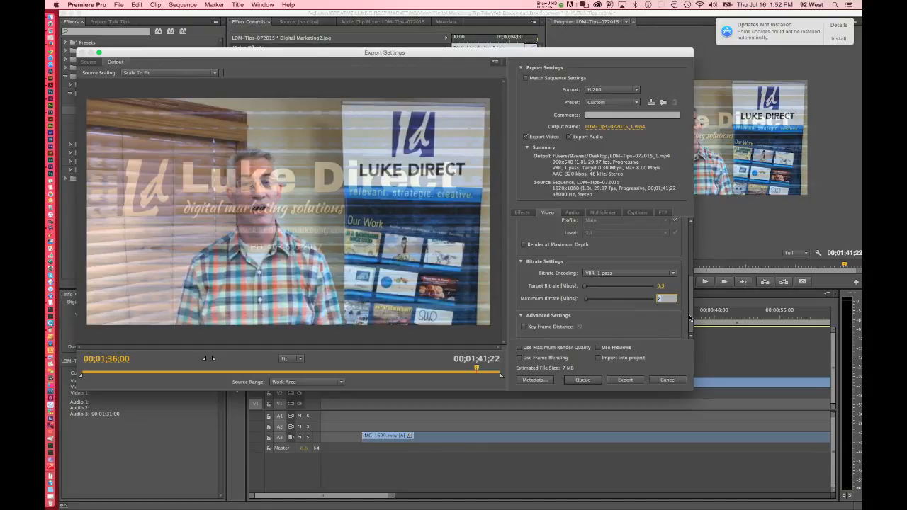
{"action": "type", "text": ".8"}
{"action": "key", "text": "Tab"}
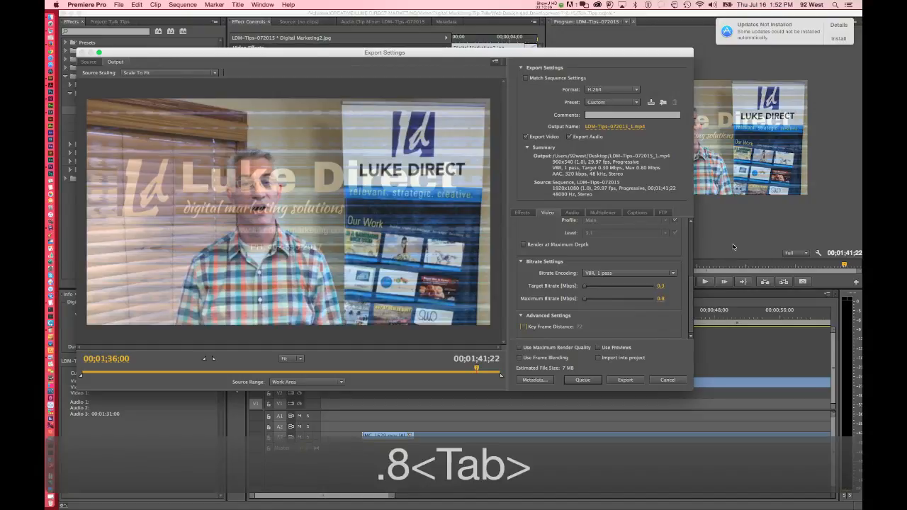
Lower the export's target video bitrate to 0.25 Mbps.
{"action": "left_click", "coordinate": [661, 287]}
{"action": "type", "text": ".25"}
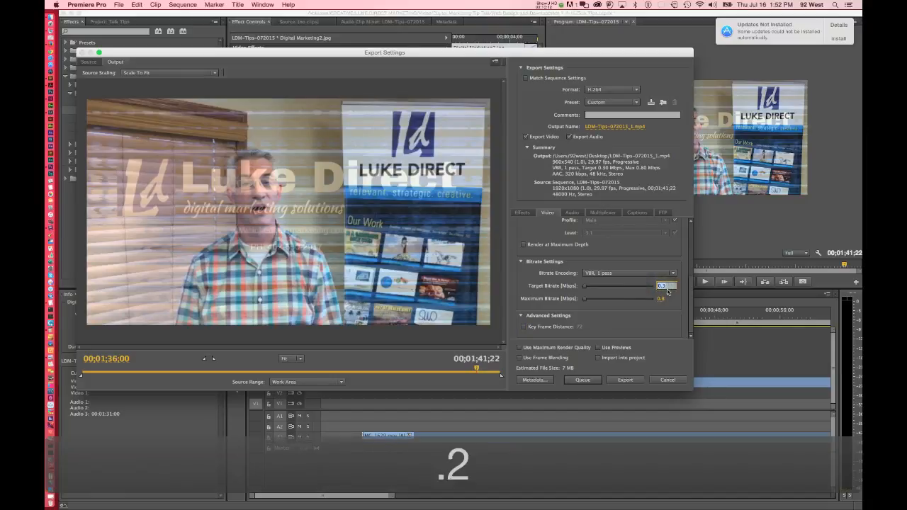
{"action": "key", "text": "Tab"}
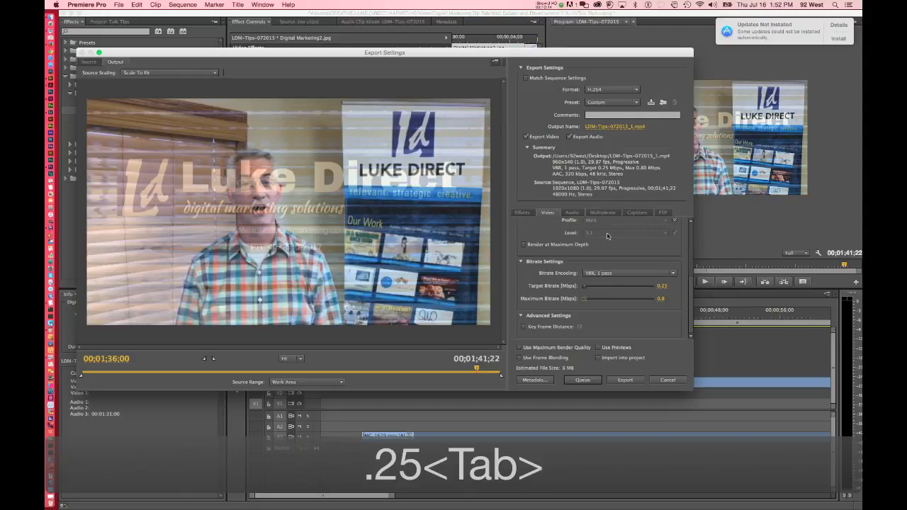
Set the export's audio sample rate to 32000 Hz and its channels to Mono.
{"action": "left_click", "coordinate": [572, 215]}
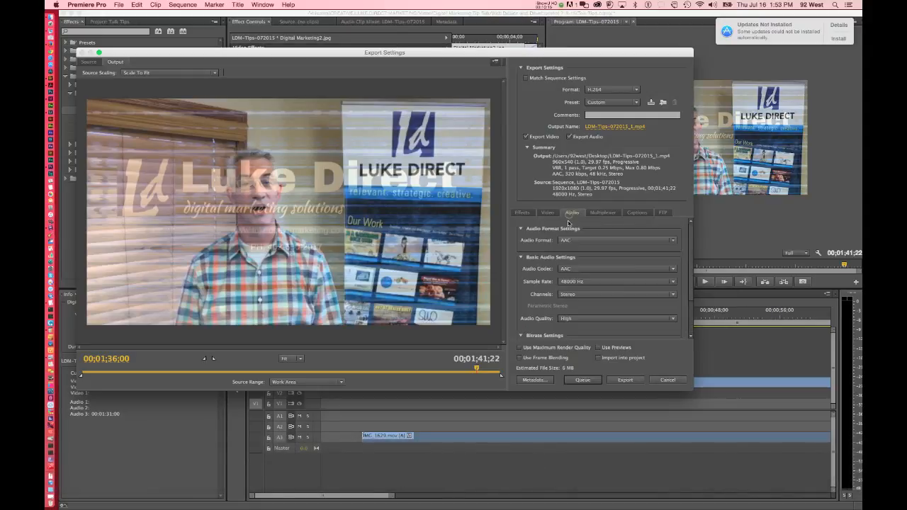
{"action": "left_click", "coordinate": [591, 282]}
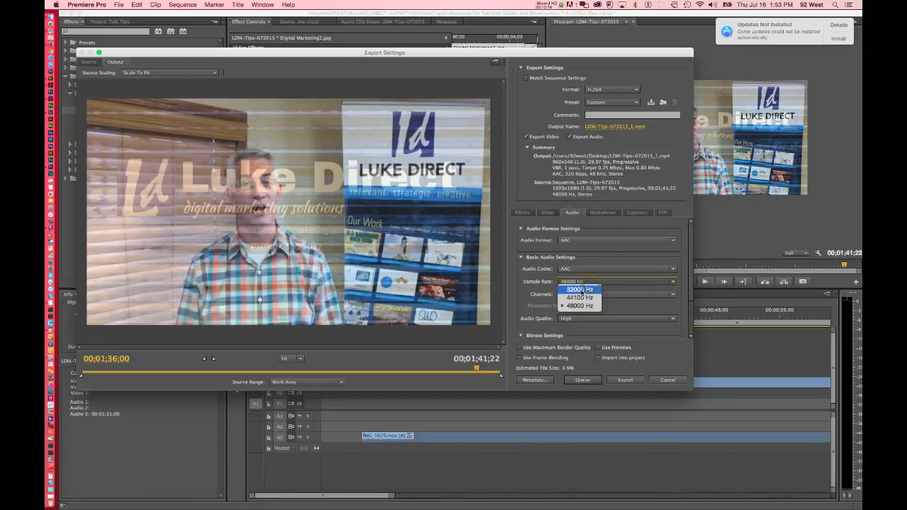
{"action": "left_click", "coordinate": [581, 290]}
{"action": "left_click", "coordinate": [575, 295]}
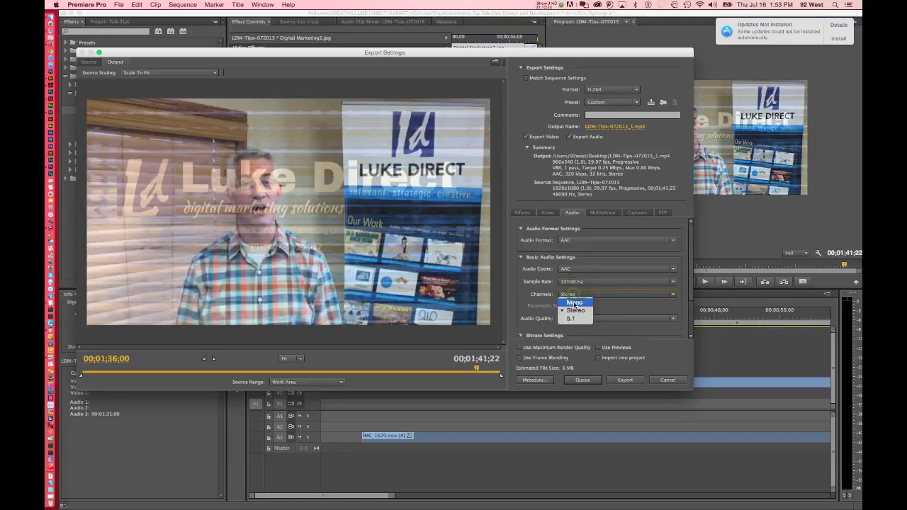
{"action": "left_click", "coordinate": [574, 303]}
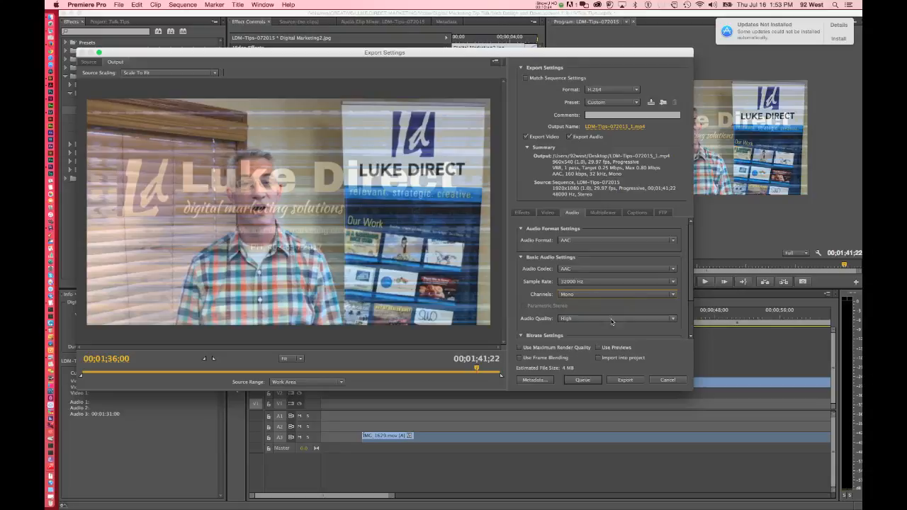
Try Medium audio quality for the export and set it back to High.
{"action": "scroll", "coordinate": [689, 291], "scroll_direction": "down", "scroll_amount": 1}
{"action": "scroll", "coordinate": [690, 291], "scroll_direction": "down", "scroll_amount": 5}
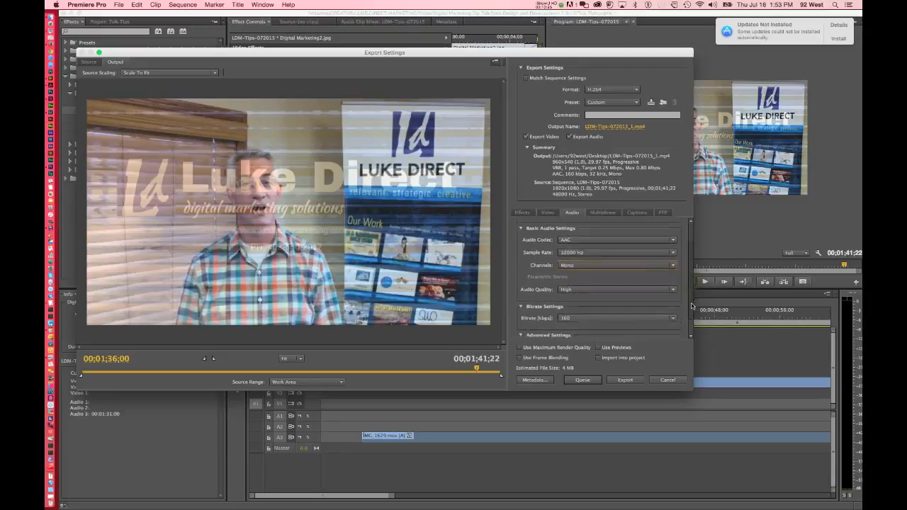
{"action": "left_click", "coordinate": [607, 270]}
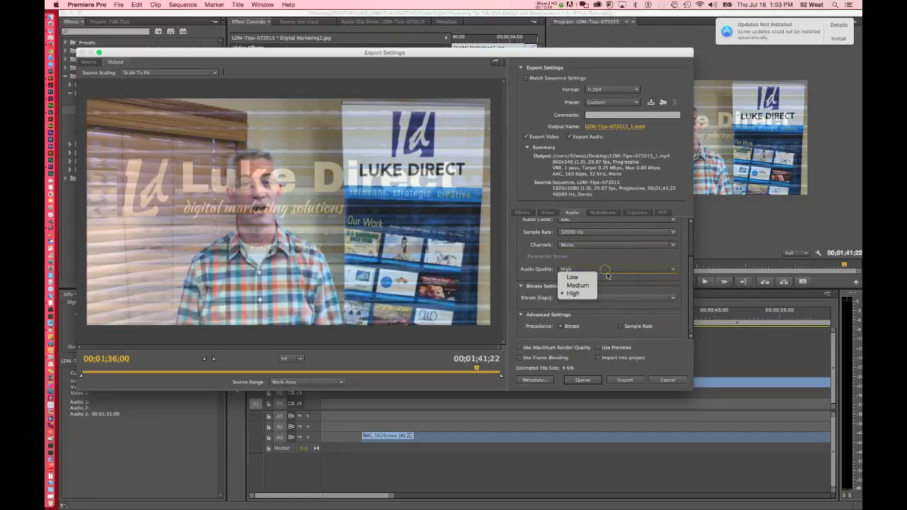
{"action": "left_click", "coordinate": [589, 285]}
{"action": "left_click", "coordinate": [592, 270]}
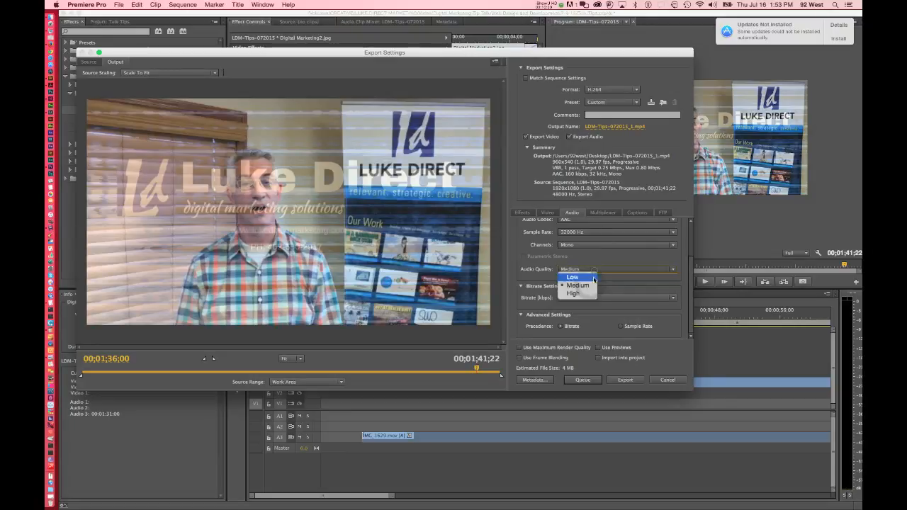
{"action": "left_click", "coordinate": [581, 296]}
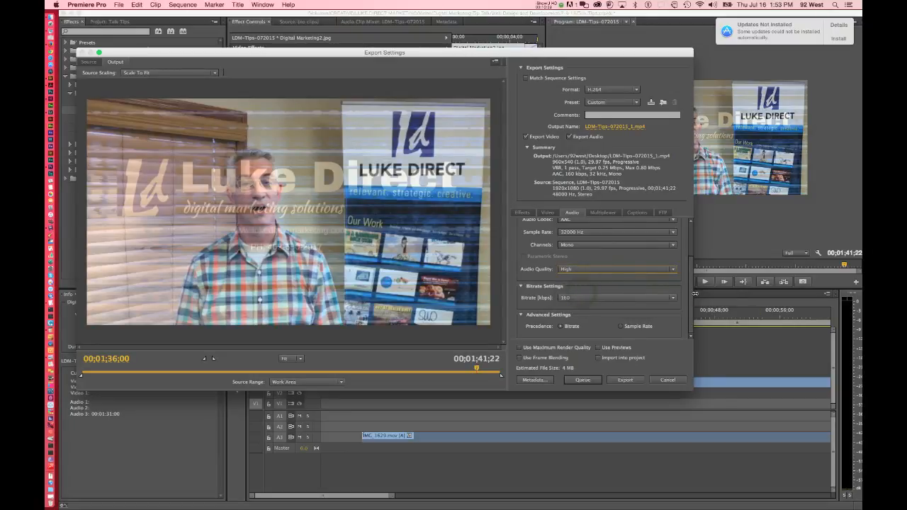
Set the export's output file to LDM-Tips-072015_sm.mp4 on the Desktop and start the export.
{"action": "scroll", "coordinate": [689, 307], "scroll_direction": "up", "scroll_amount": 3}
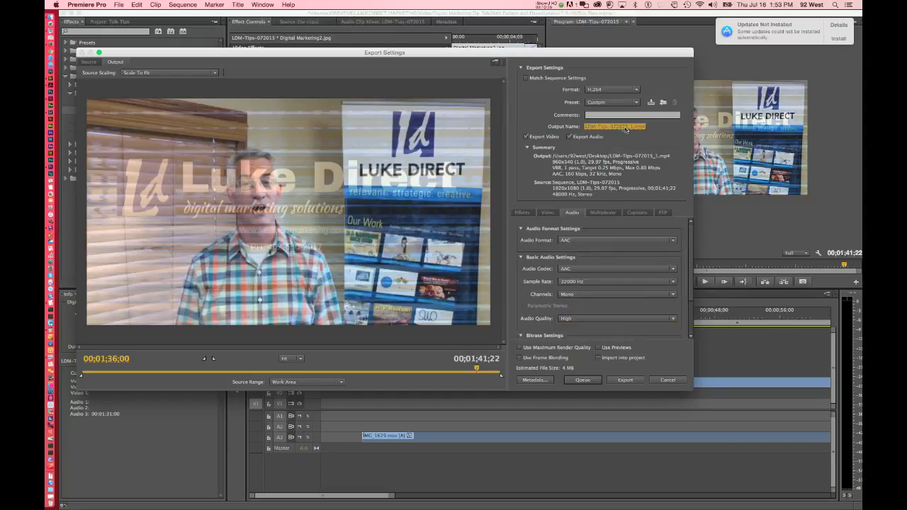
{"action": "left_click", "coordinate": [631, 129]}
{"action": "left_click", "coordinate": [373, 35]}
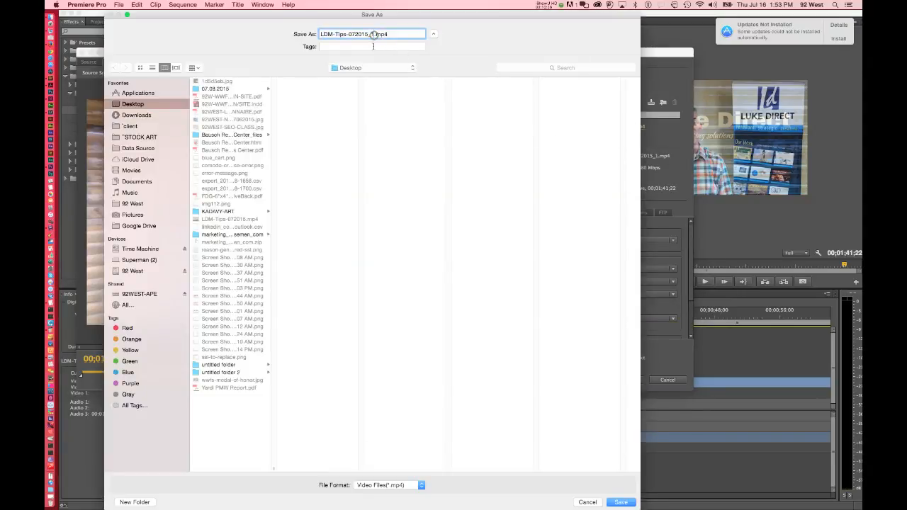
{"action": "key", "text": "BackSpace"}
{"action": "type", "text": "sm"}
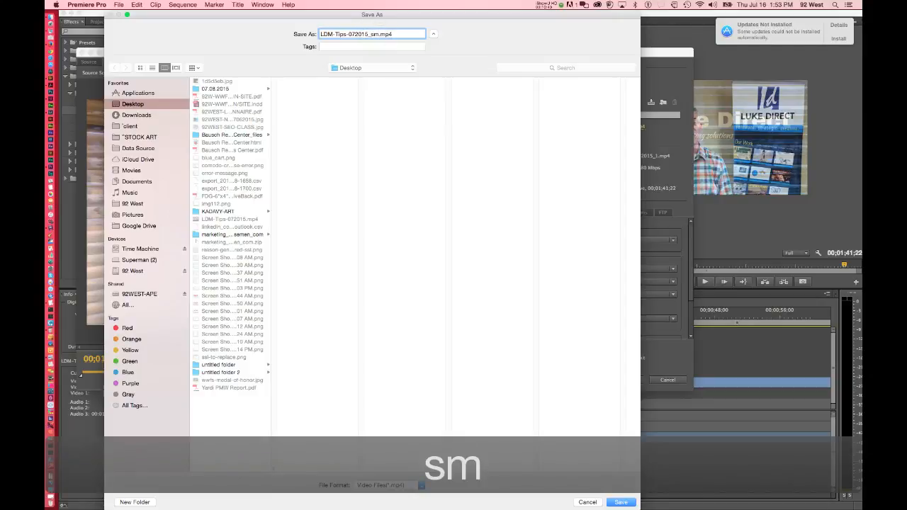
{"action": "left_click", "coordinate": [631, 505]}
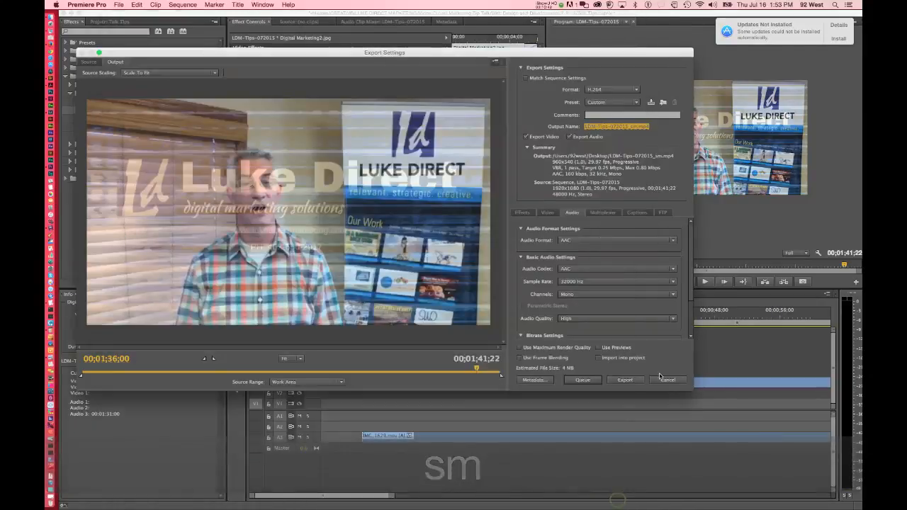
{"action": "left_click", "coordinate": [625, 380]}
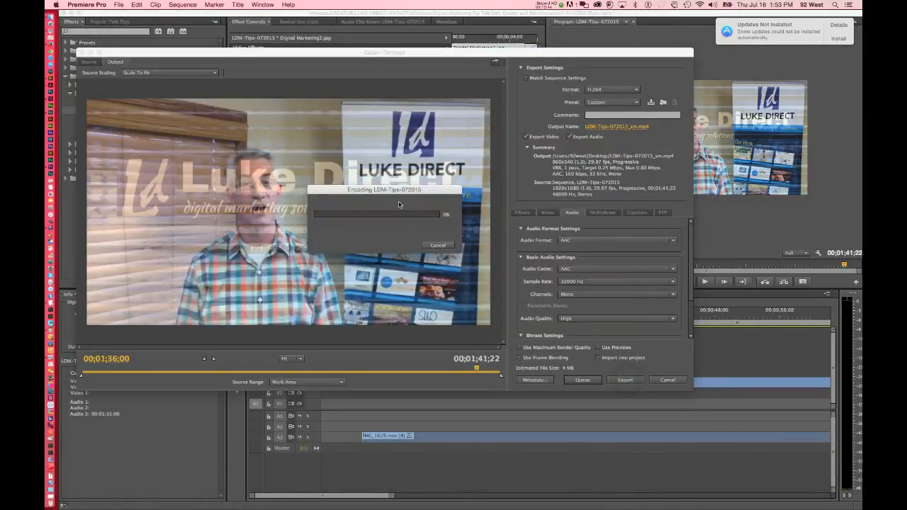
{"action": "left_click_drag", "start_coordinate": [370, 189], "coordinate": [364, 188]}
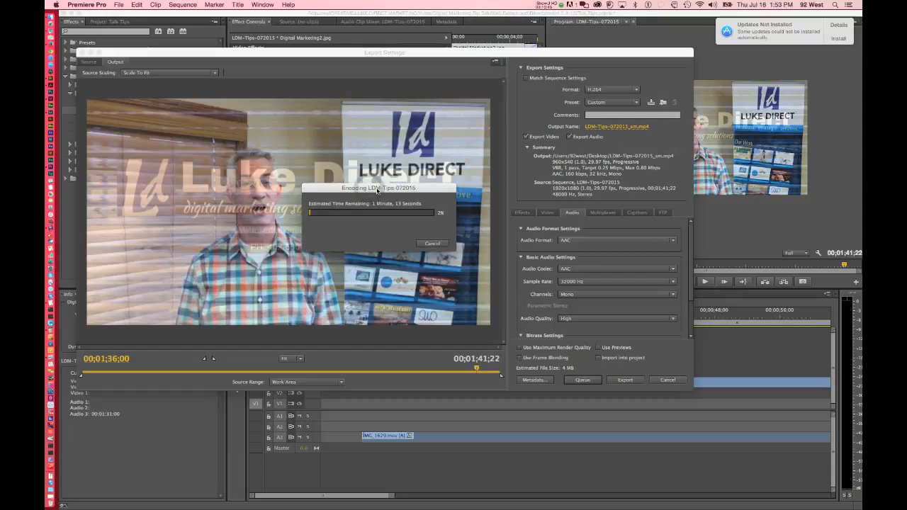